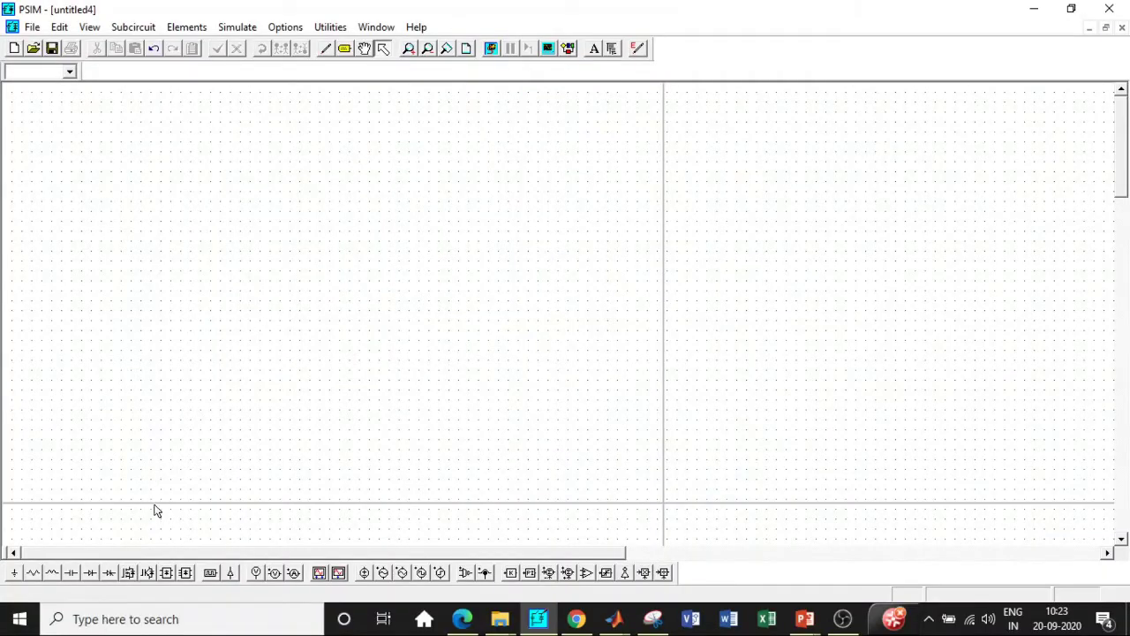
# Place a sinusoidal voltage source on the left side of the schematic.
pyautogui.click(382, 573)
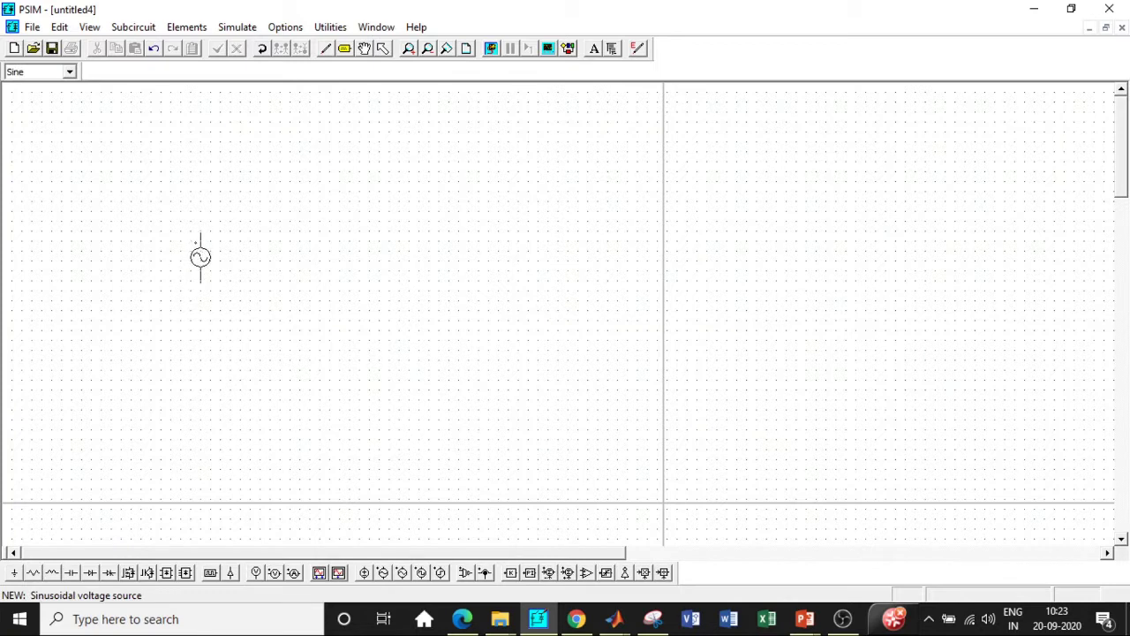
pyautogui.click(200, 256)
pyautogui.press('Escape')
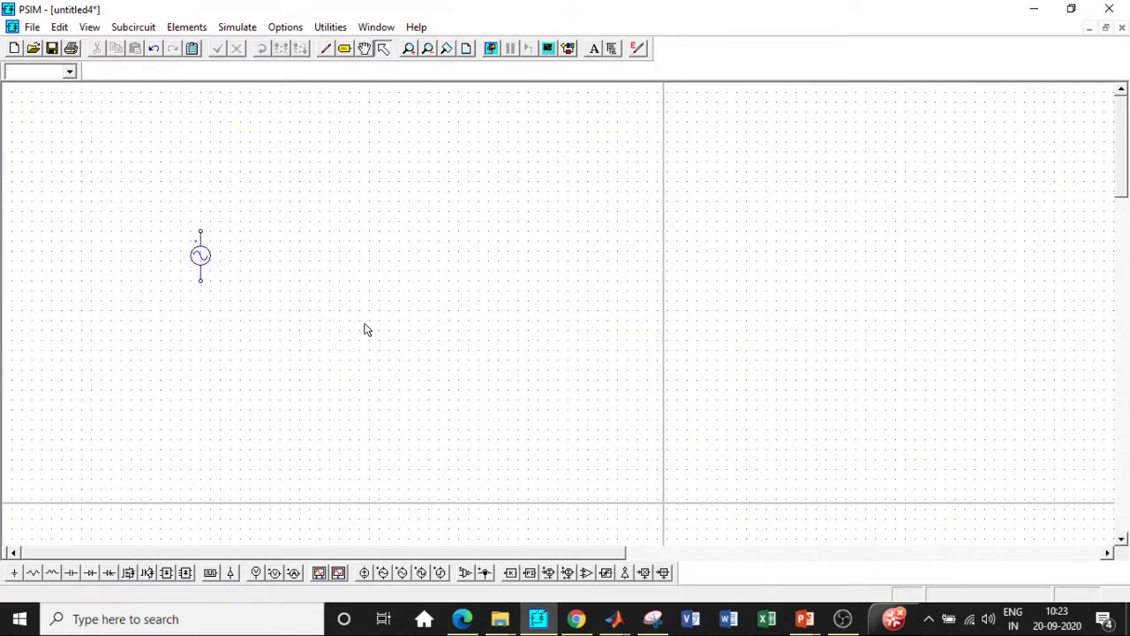
pyautogui.click(90, 573)
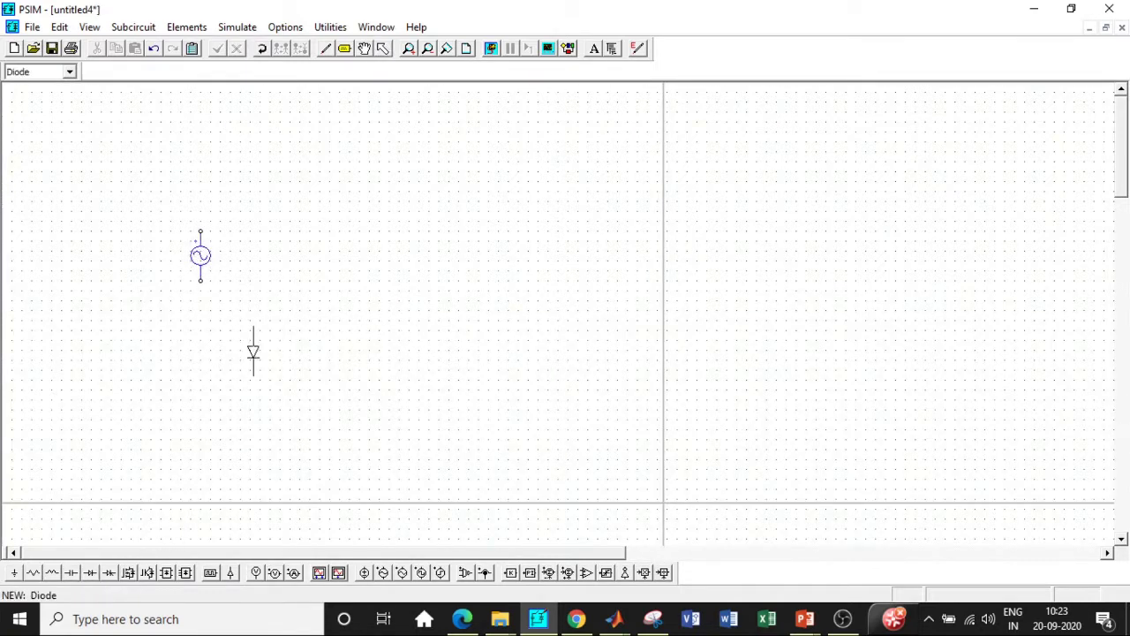
pyautogui.press('Escape')
# Place four upright thyristors as two vertical pairs forming the bridge legs.
pyautogui.click(109, 573)
pyautogui.rightClick(264, 253)
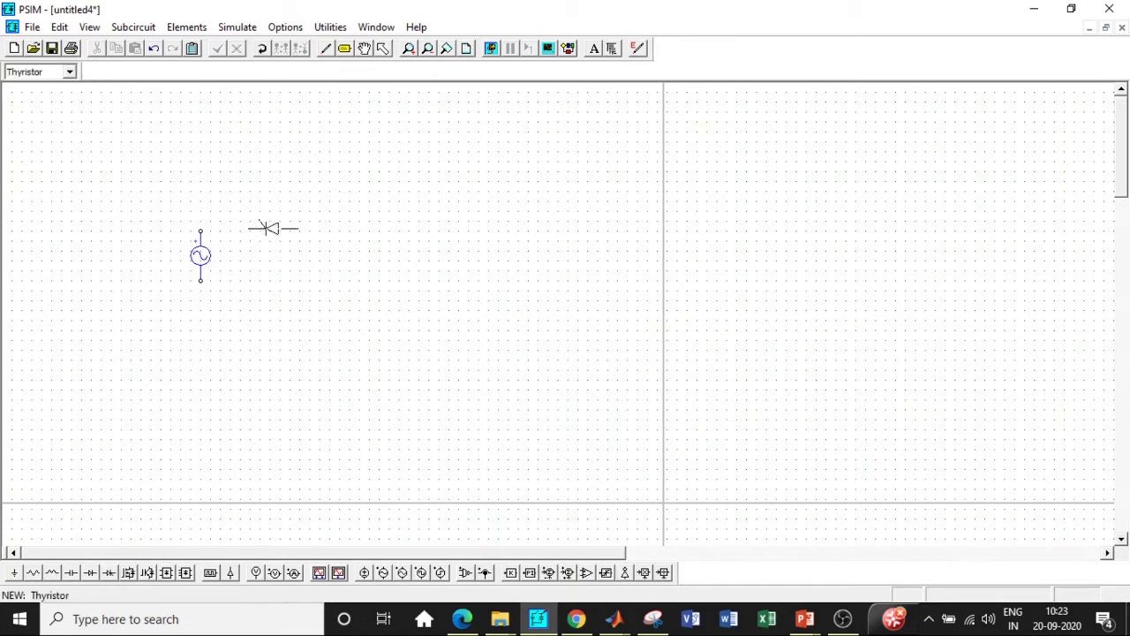
pyautogui.rightClick(279, 217)
pyautogui.click(280, 195)
pyautogui.click(280, 316)
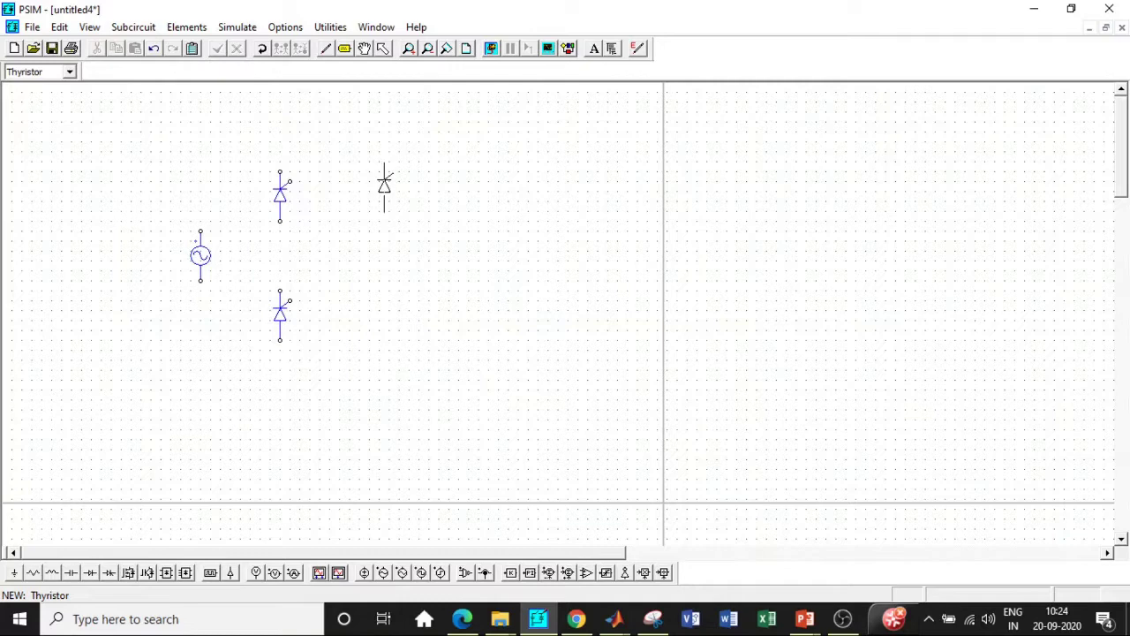
pyautogui.click(390, 185)
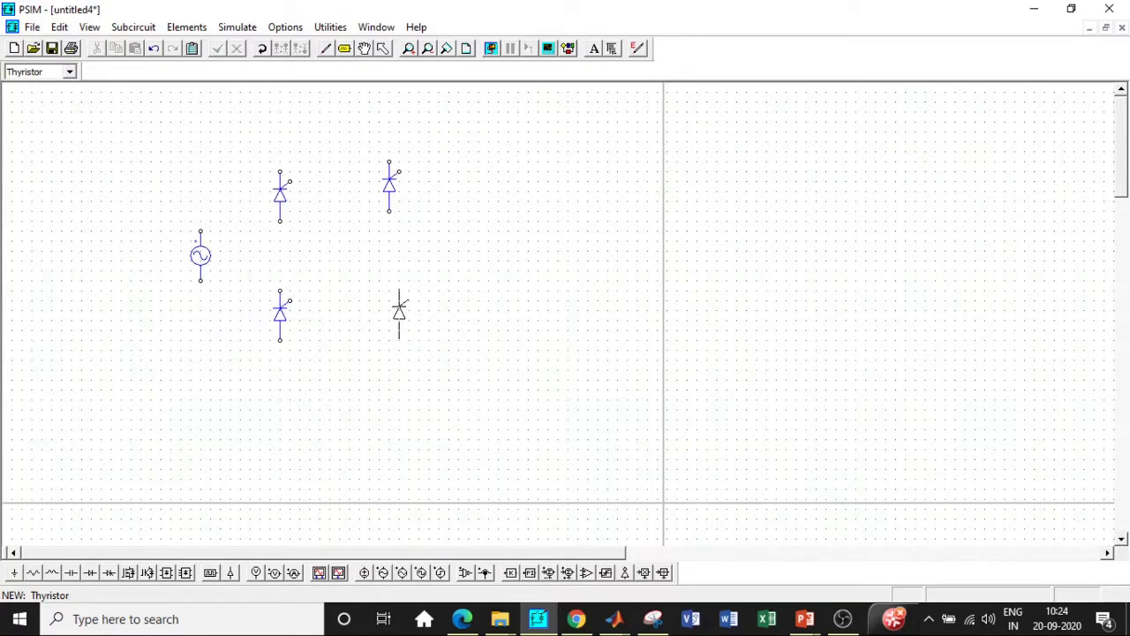
pyautogui.click(390, 316)
pyautogui.press('Escape')
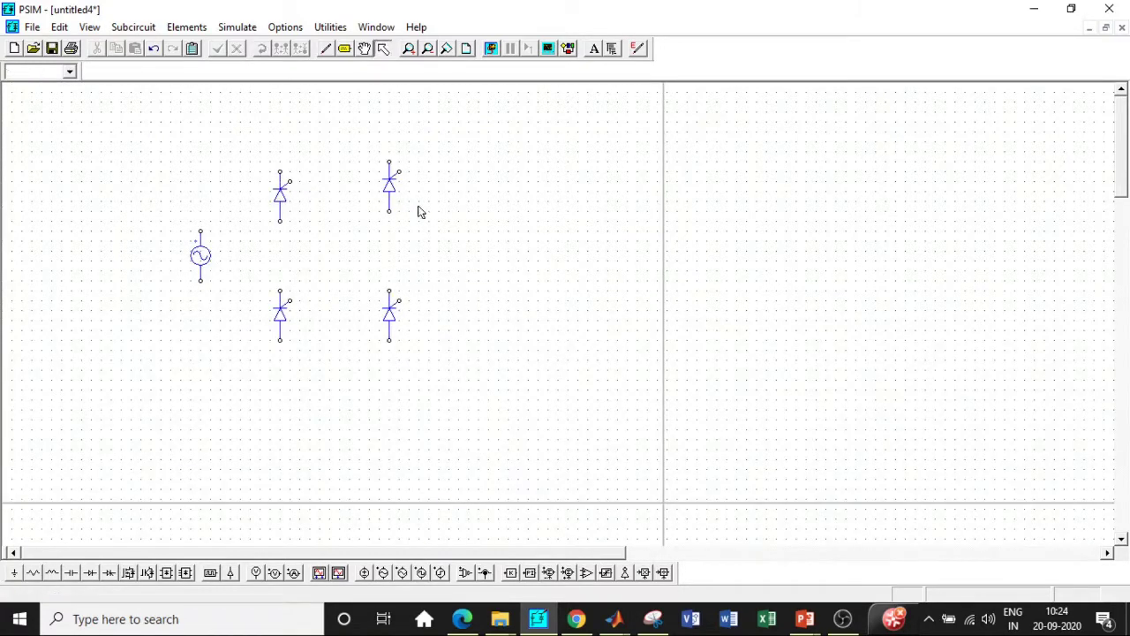
pyautogui.doubleClick(390, 184)
pyautogui.click(413, 182)
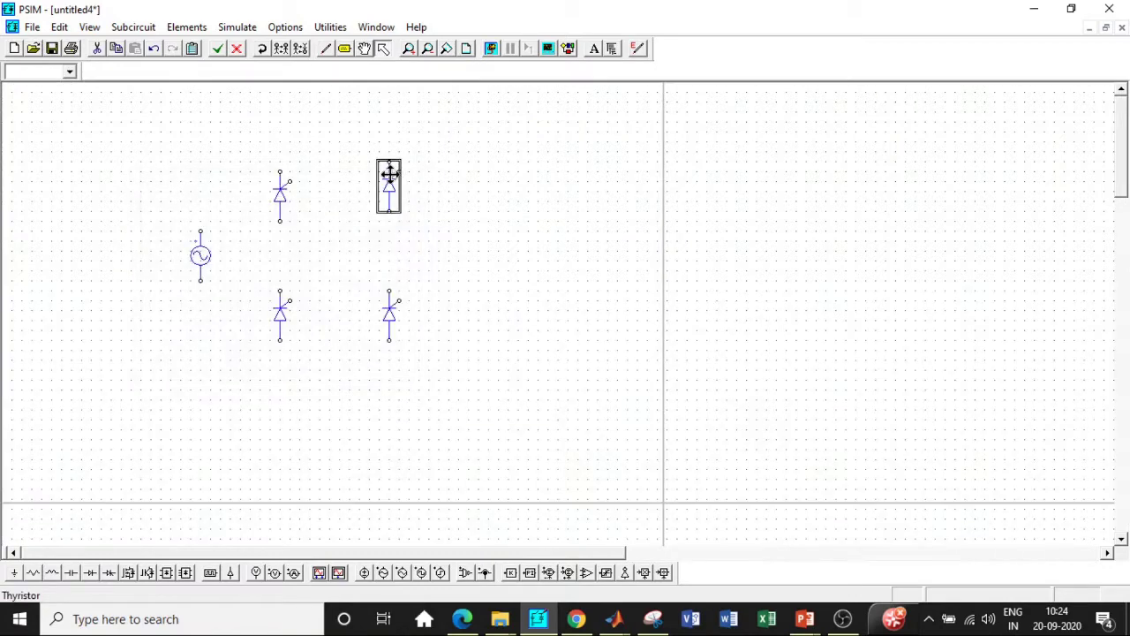
pyautogui.click(432, 219)
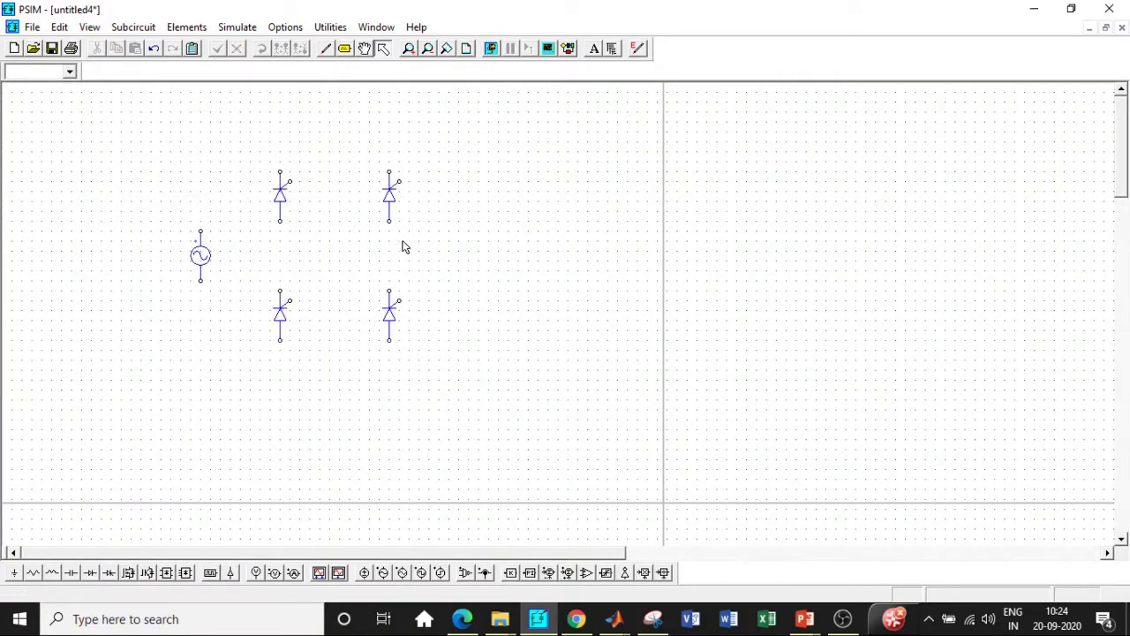
# Wire the four thyristors into a bridge and connect the sine source across its legs.
pyautogui.click(326, 49)
pyautogui.moveTo(280, 172); pyautogui.dragTo(389, 171)
pyautogui.moveTo(397, 227); pyautogui.dragTo(396, 297)
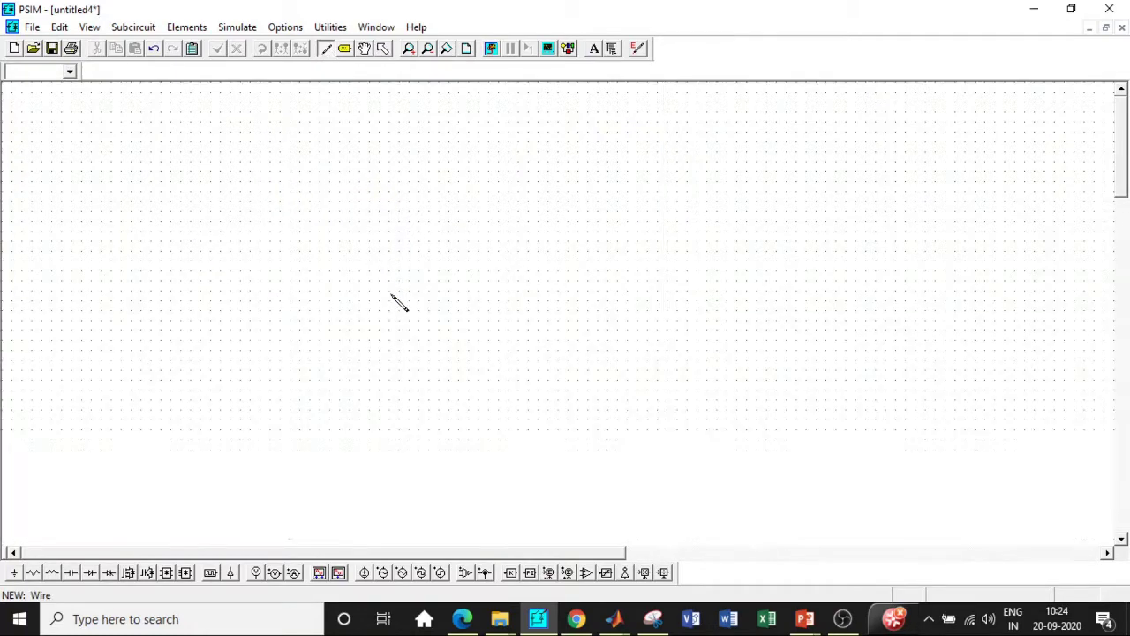
pyautogui.moveTo(386, 348); pyautogui.dragTo(281, 344)
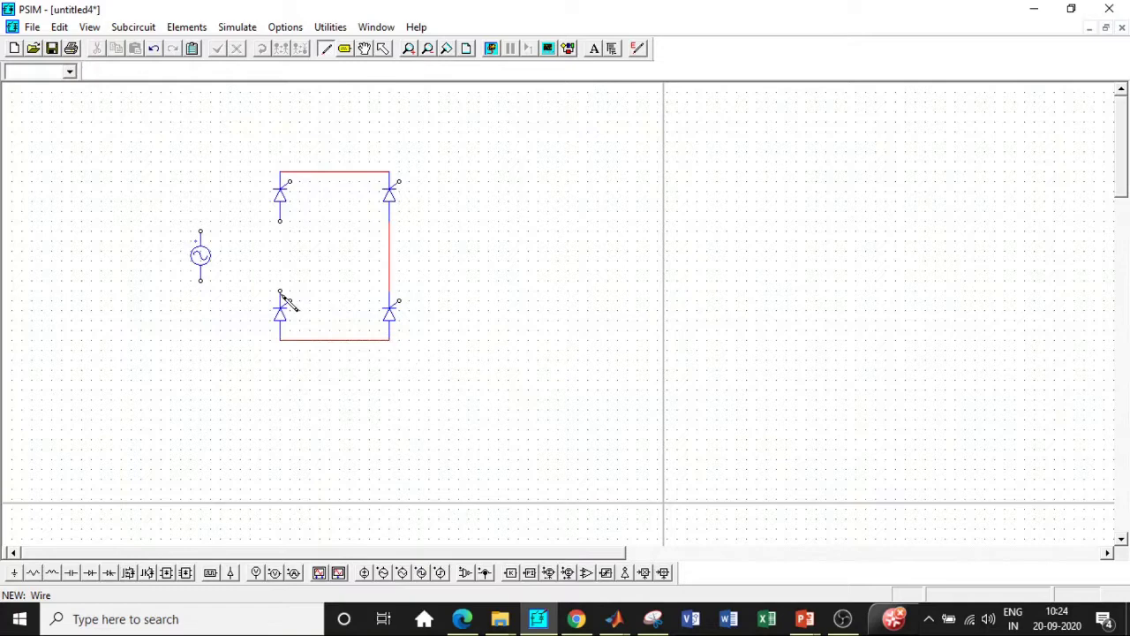
pyautogui.moveTo(280, 293); pyautogui.dragTo(280, 223)
pyautogui.moveTo(201, 231); pyautogui.dragTo(280, 231)
pyautogui.moveTo(201, 280); pyautogui.dragTo(389, 281)
pyautogui.press('Escape')
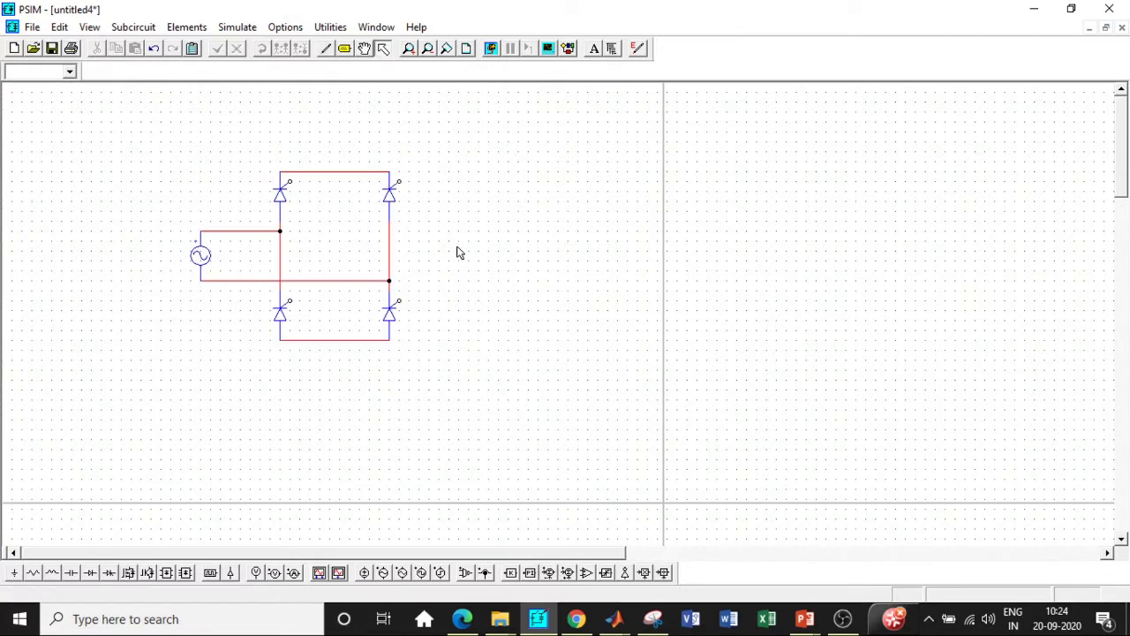
# Add an upright resistor and inductor in series, wired across the bridge's top and bottom nodes.
pyautogui.click(34, 572)
pyautogui.rightClick(493, 216)
pyautogui.click(496, 195)
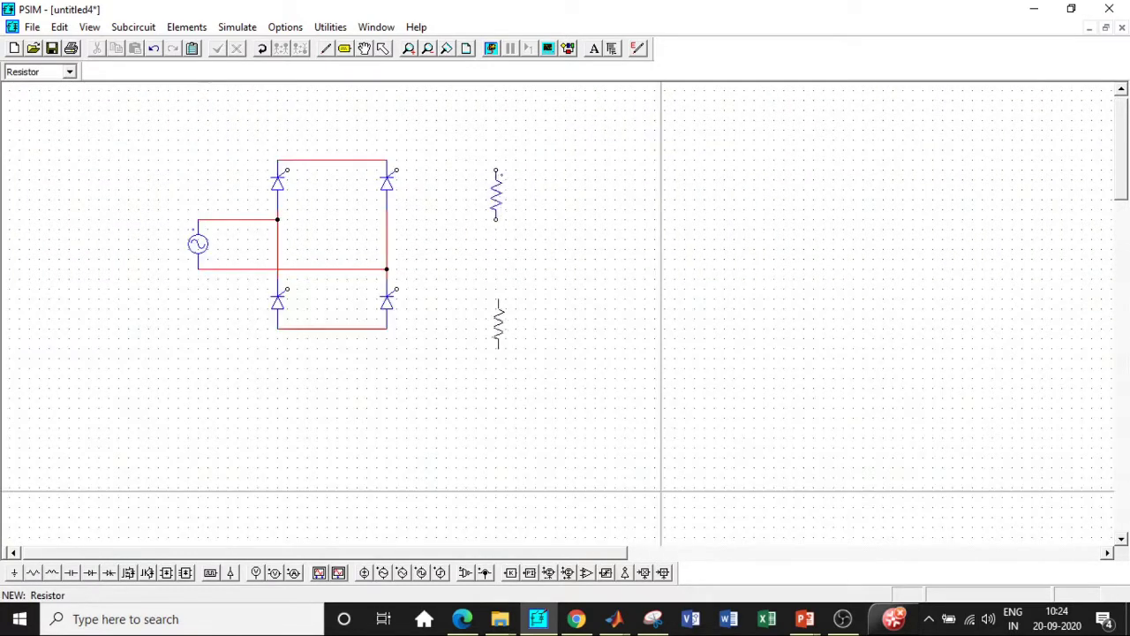
pyautogui.press('Escape')
pyautogui.click(52, 572)
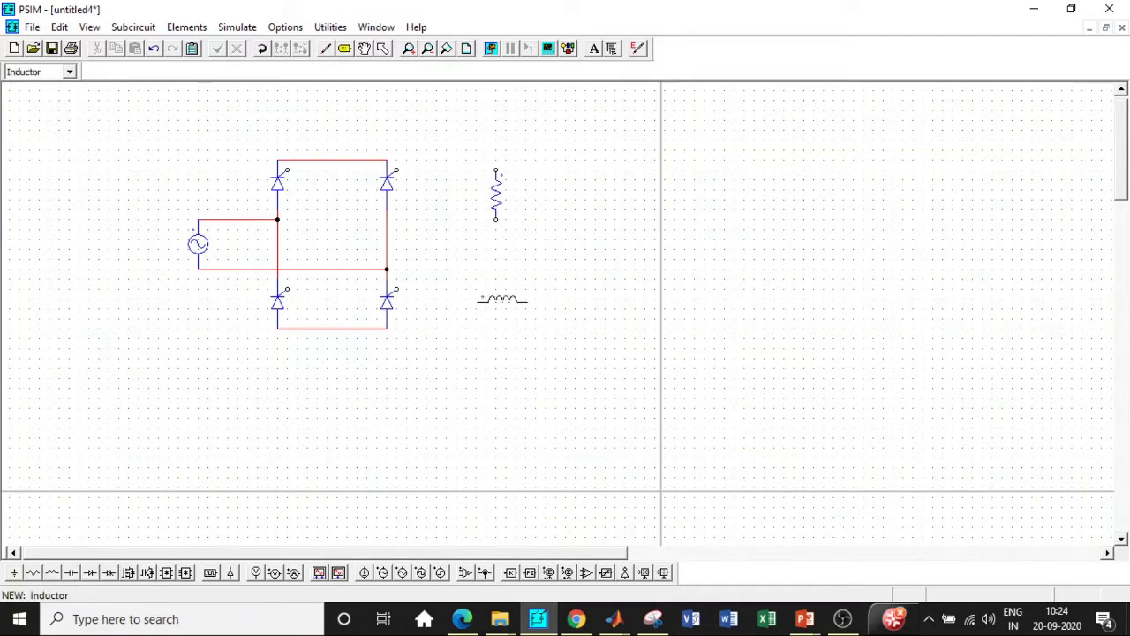
pyautogui.rightClick(508, 299)
pyautogui.click(499, 283)
pyautogui.press('Escape')
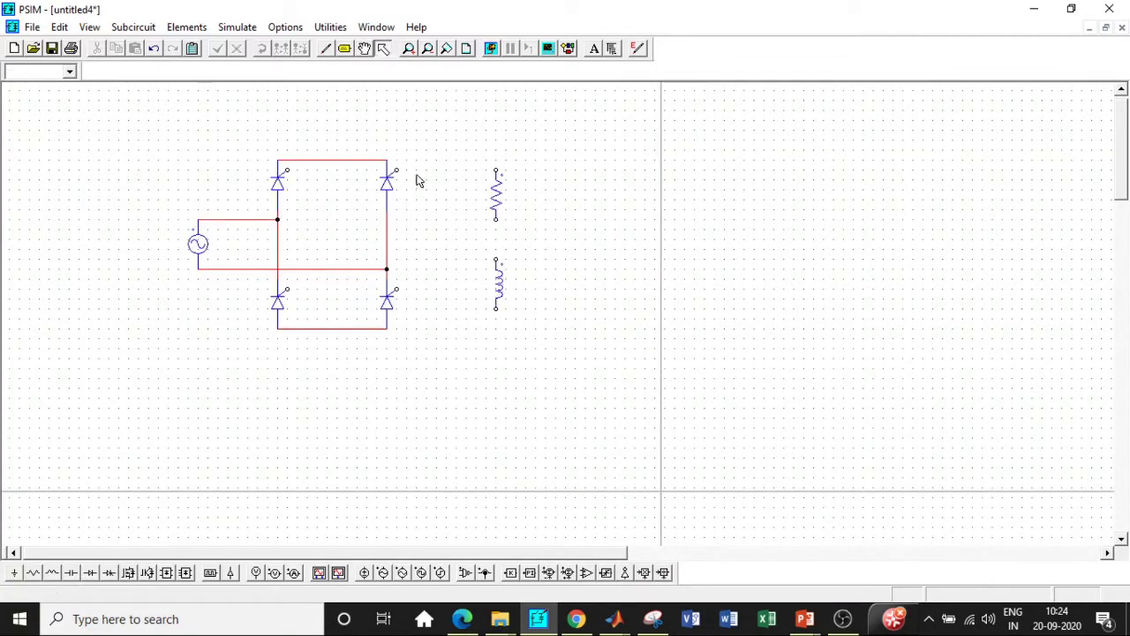
pyautogui.press('w')
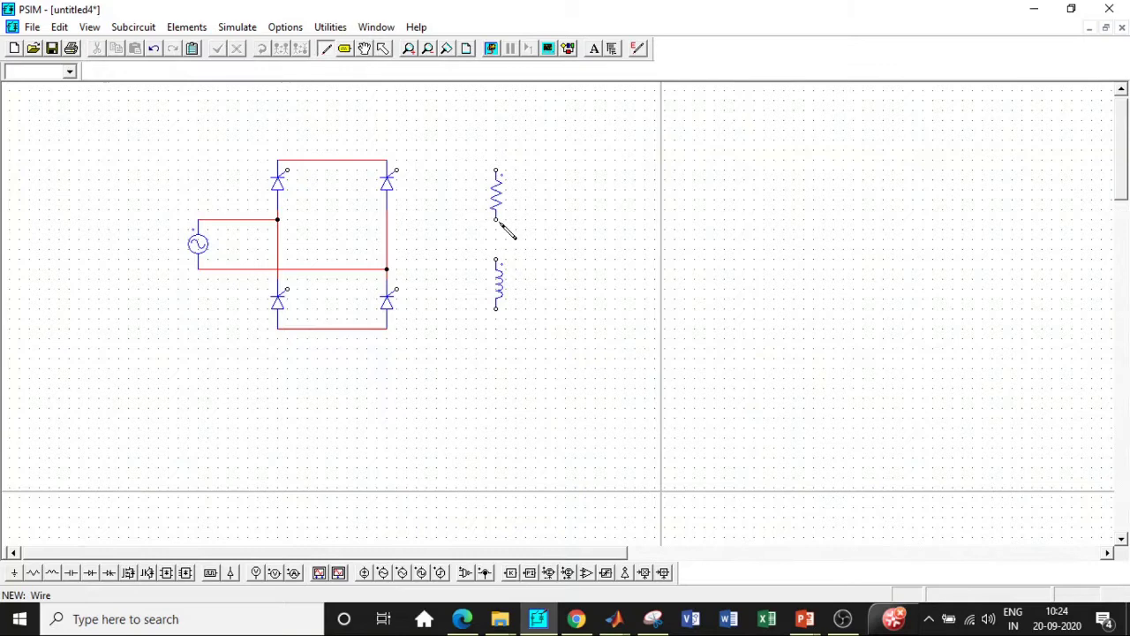
pyautogui.moveTo(496, 153)
pyautogui.mouseDown()
pyautogui.moveTo(478, 163)
pyautogui.moveTo(389, 151)
pyautogui.mouseUp()
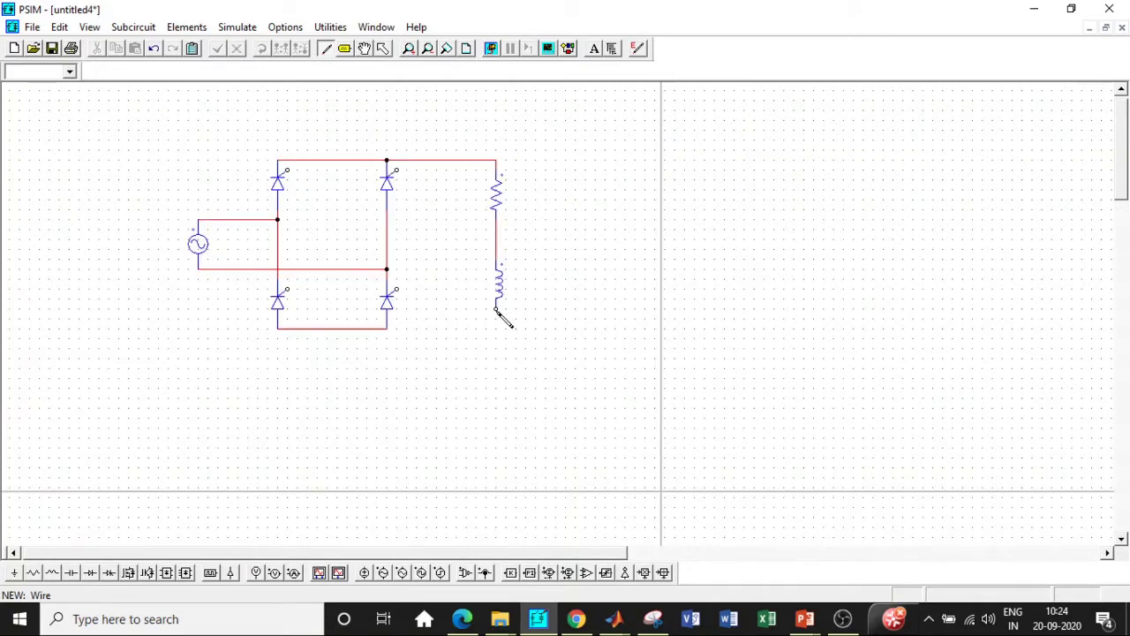
pyautogui.moveTo(499, 318); pyautogui.dragTo(391, 332)
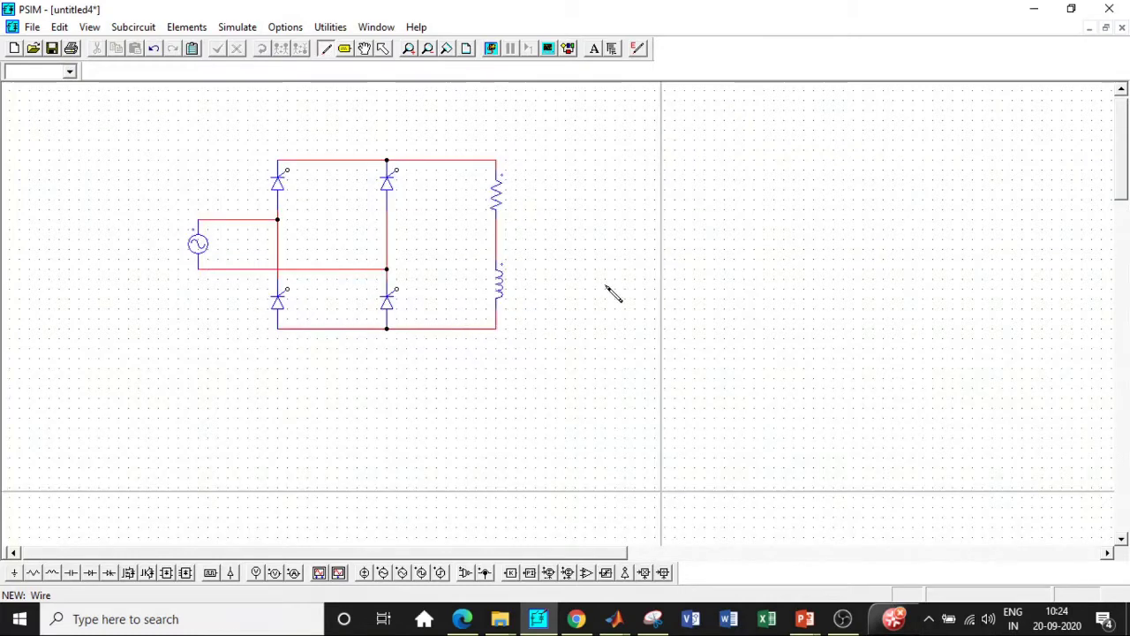
pyautogui.press('Escape')
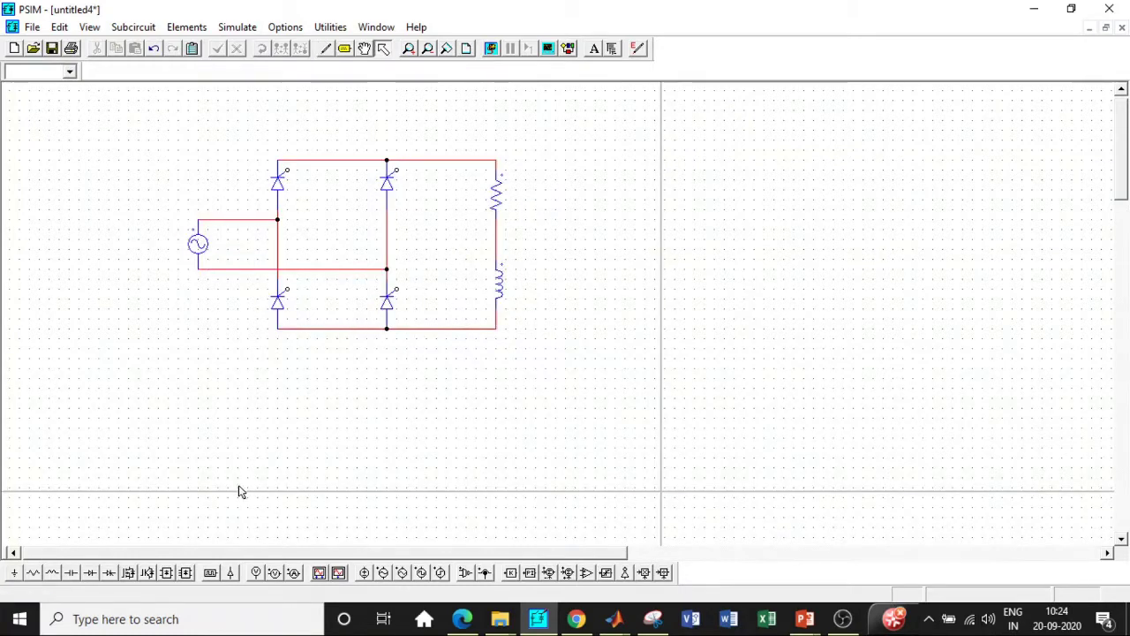
# Place two gating blocks, one beside the upper-left thyristor and one below the bridge.
pyautogui.click(214, 571)
pyautogui.click(217, 160)
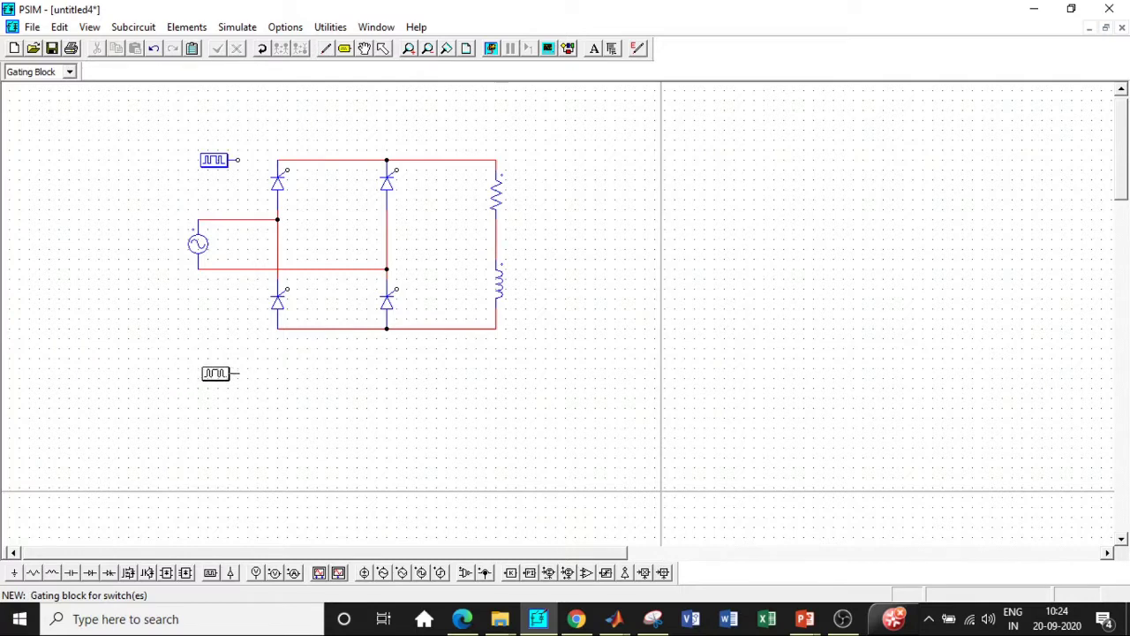
pyautogui.click(217, 368)
pyautogui.press('Escape')
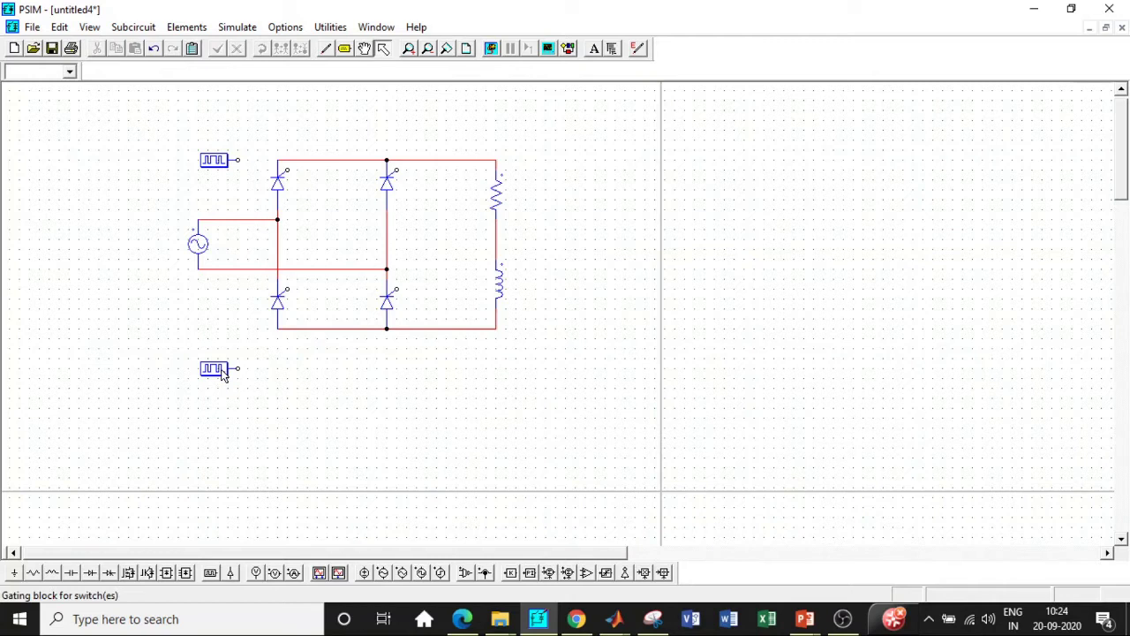
# Set gating block G1 to 50 Hz with switching points 30 and 180.
pyautogui.doubleClick(219, 159)
pyautogui.click(296, 286)
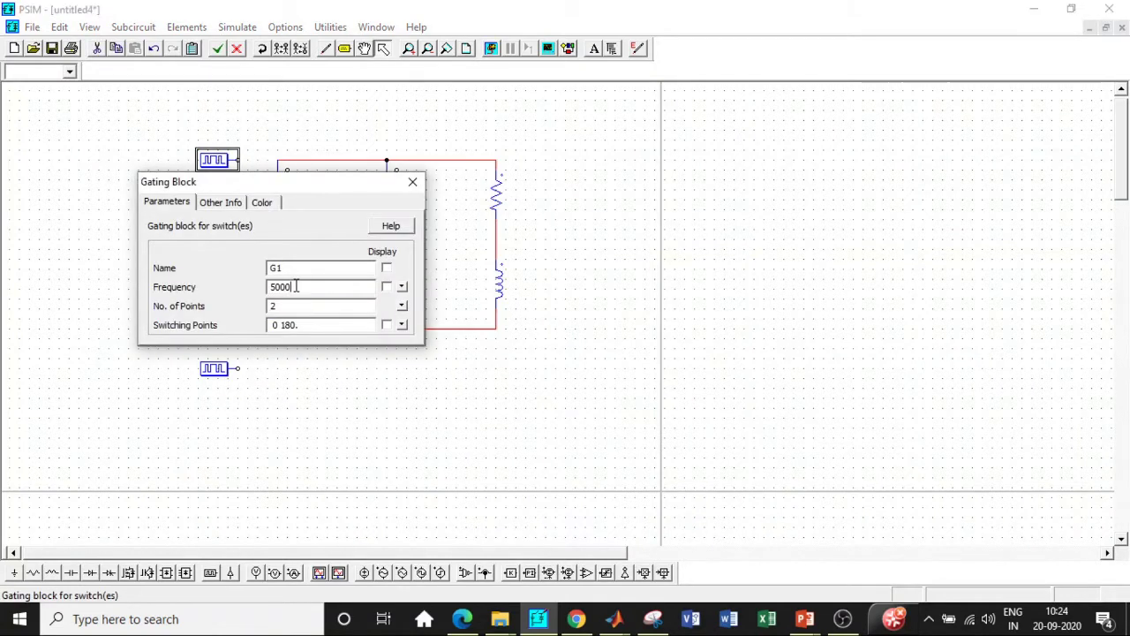
pyautogui.press('BackSpace')
pyautogui.press('BackSpace')
pyautogui.doubleClick(275, 325)
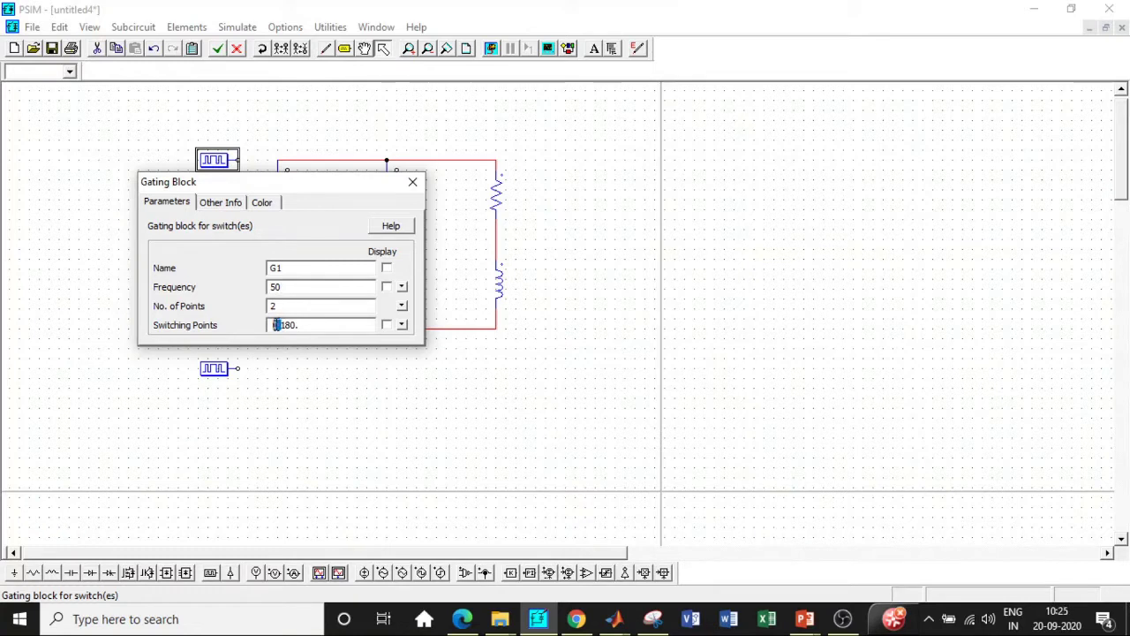
pyautogui.click(281, 323)
pyautogui.press('BackSpace')
pyautogui.write('30')
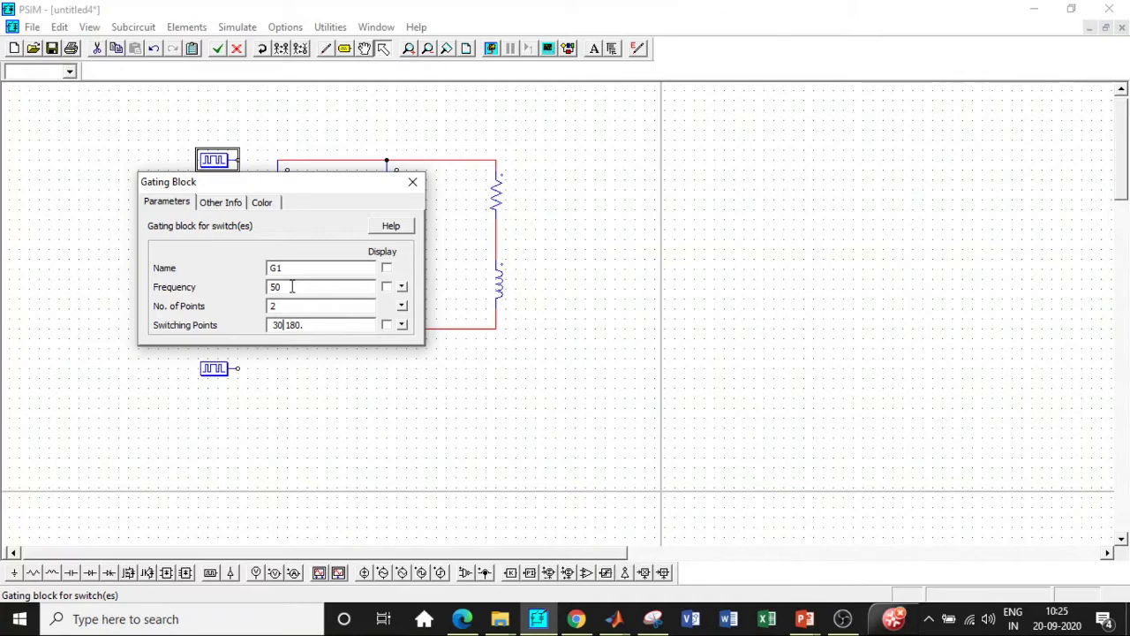
pyautogui.click(412, 182)
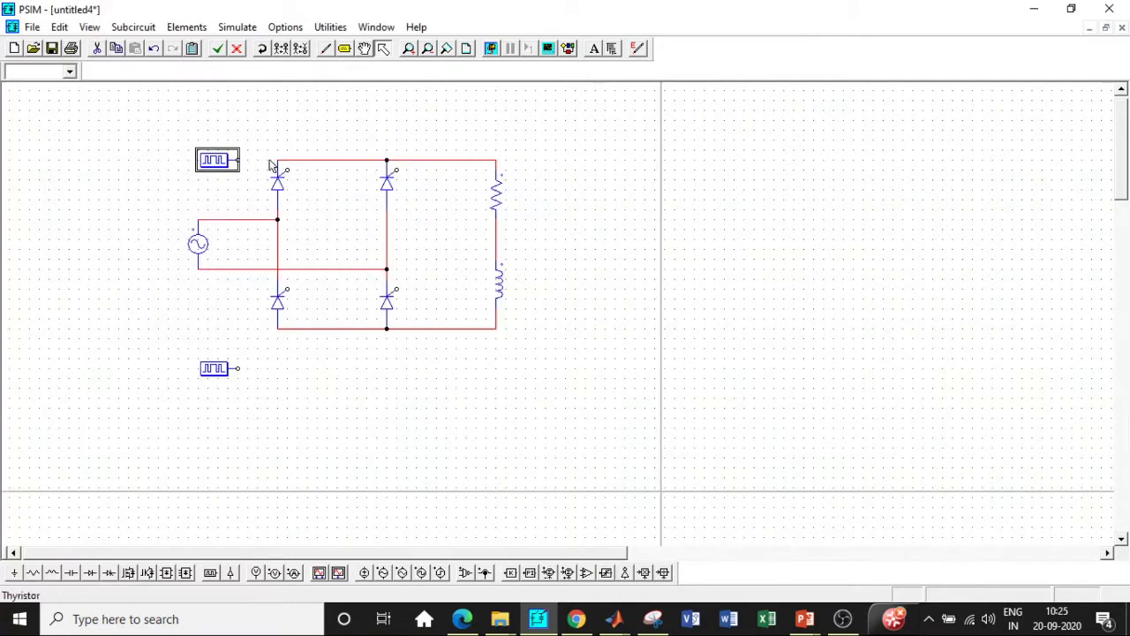
# Change gating block G2's first switching point to 210, keeping 50 Hz.
pyautogui.doubleClick(221, 369)
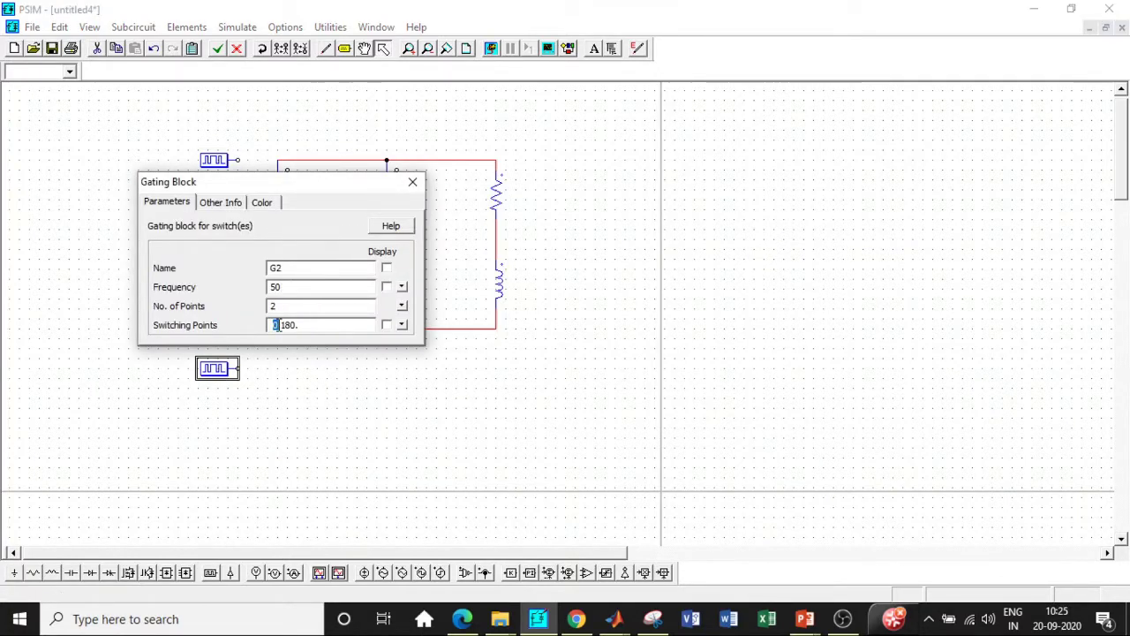
pyautogui.write('210')
pyautogui.click(413, 182)
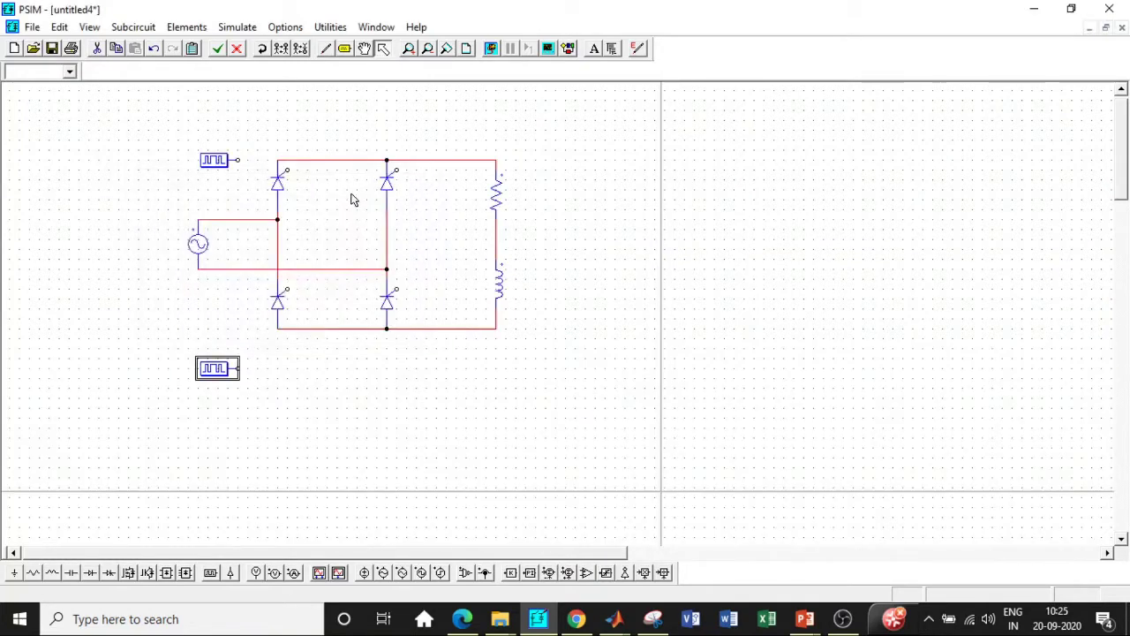
# Undo the wrong gate wire and nudge the upper gating block slightly down.
pyautogui.moveTo(237, 160); pyautogui.dragTo(287, 163)
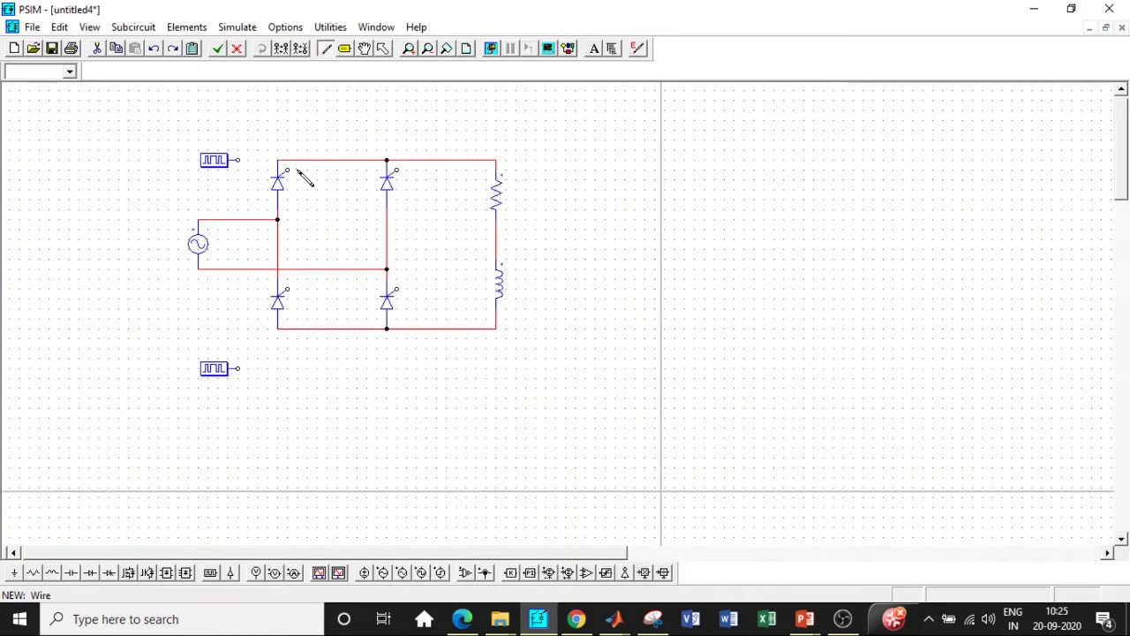
pyautogui.hotkey('ctrl', 'z')
pyautogui.press('Escape')
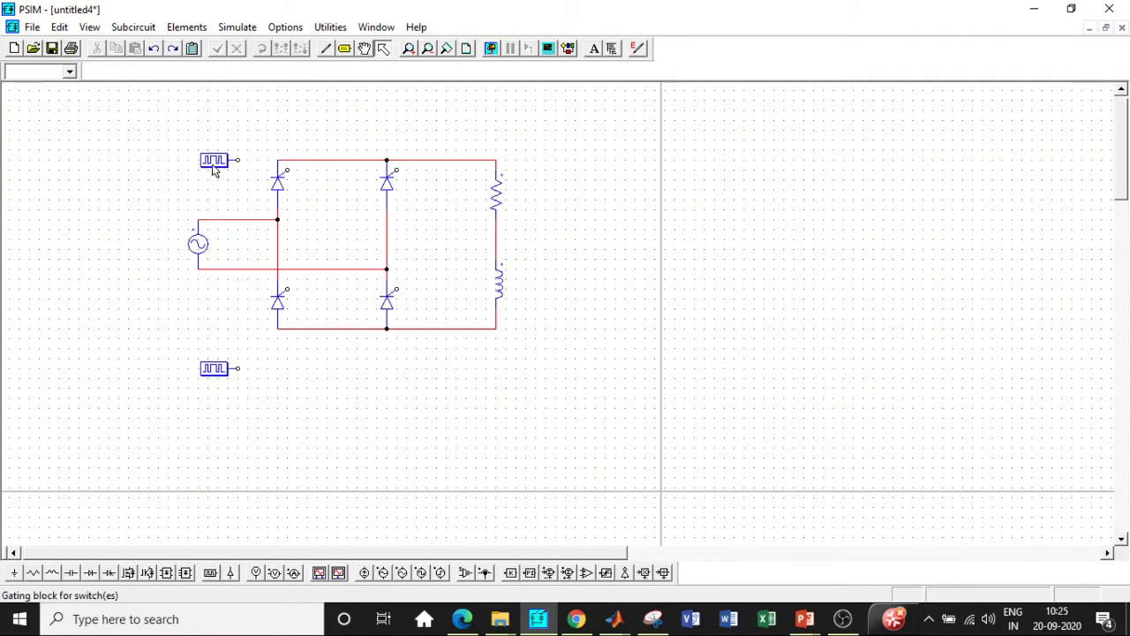
pyautogui.doubleClick(220, 162)
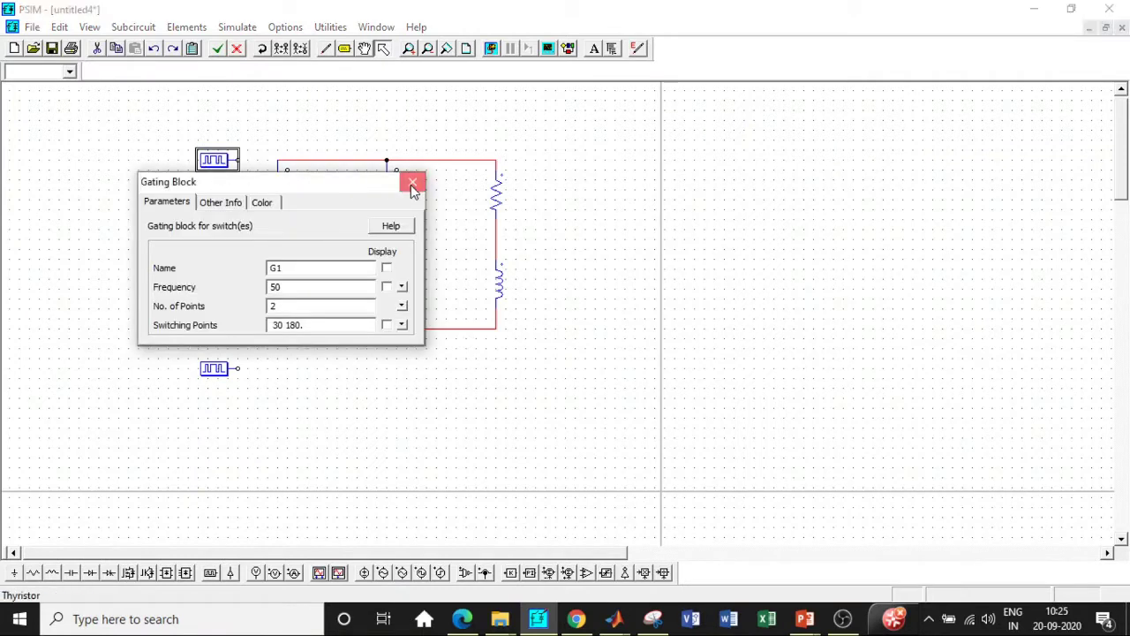
pyautogui.click(412, 182)
pyautogui.moveTo(209, 159); pyautogui.dragTo(210, 169)
# Wire G1 to the upper-left and lower-right gates, G2 to the lower-left and upper-right gates.
pyautogui.click(325, 49)
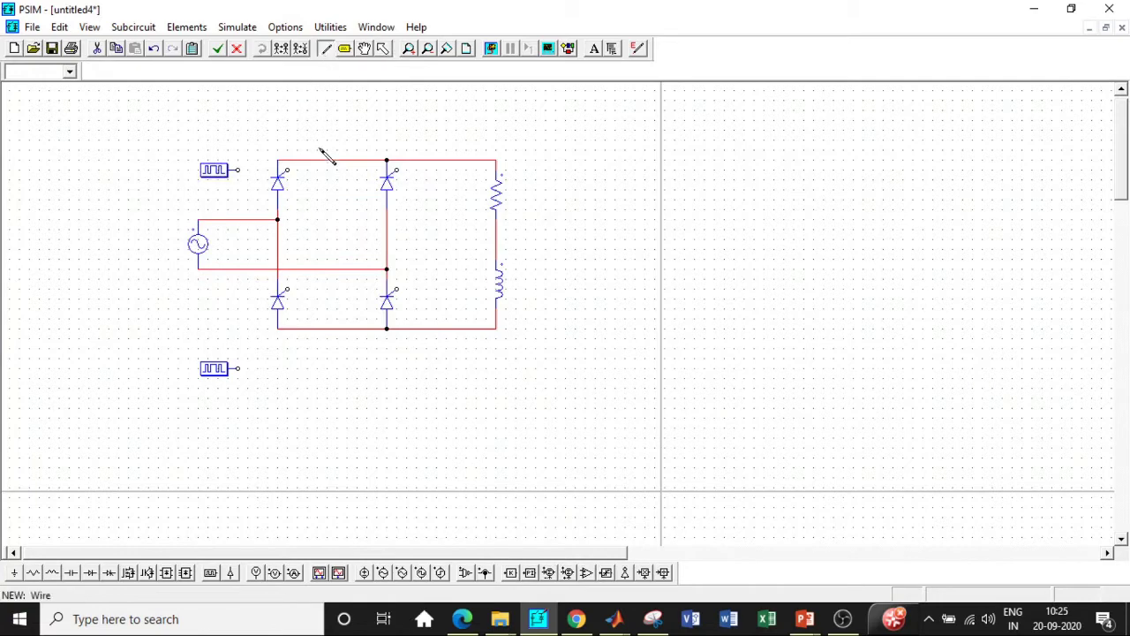
pyautogui.moveTo(280, 141); pyautogui.dragTo(238, 170)
pyautogui.moveTo(396, 289); pyautogui.dragTo(326, 211)
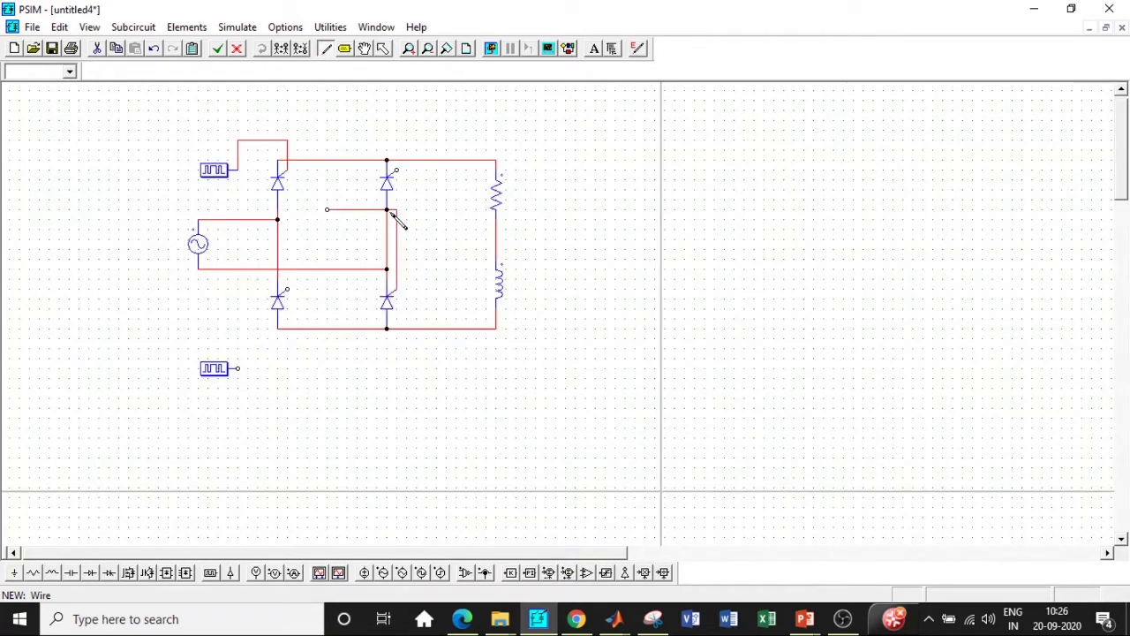
pyautogui.hotkey('ctrl', 'z')
pyautogui.moveTo(398, 289); pyautogui.dragTo(317, 140)
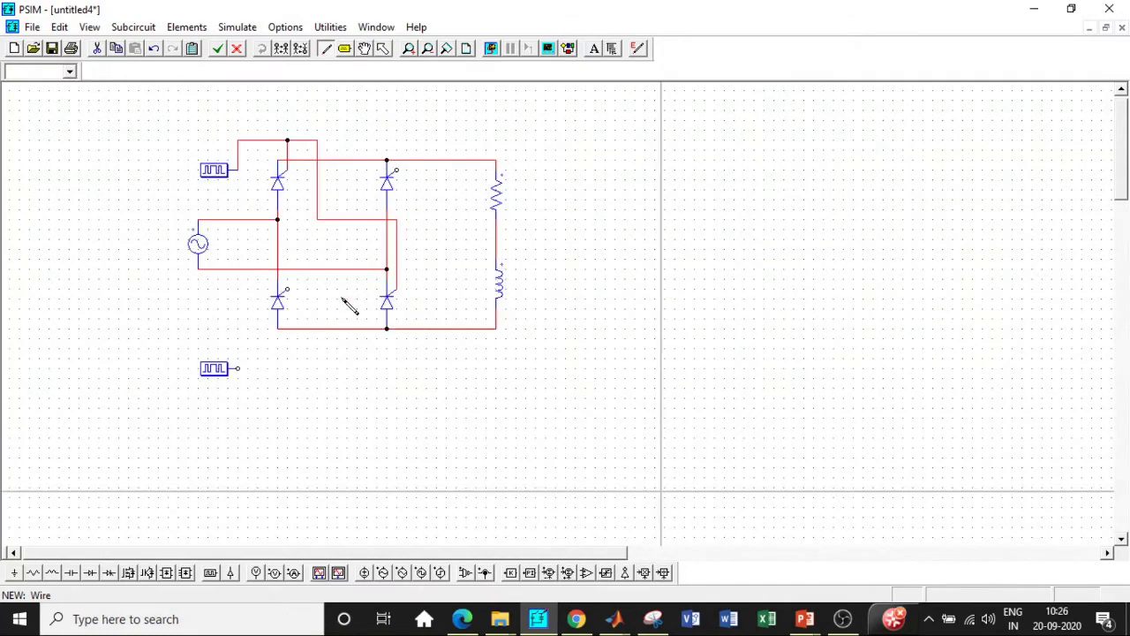
pyautogui.moveTo(240, 368); pyautogui.dragTo(288, 293)
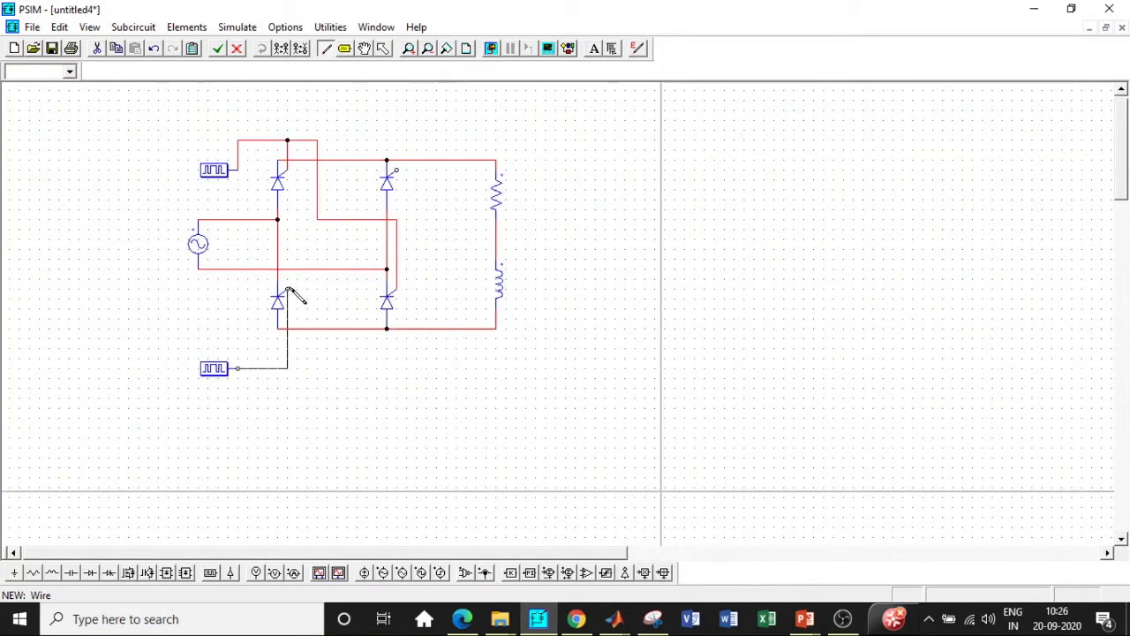
pyautogui.moveTo(404, 171); pyautogui.dragTo(287, 368)
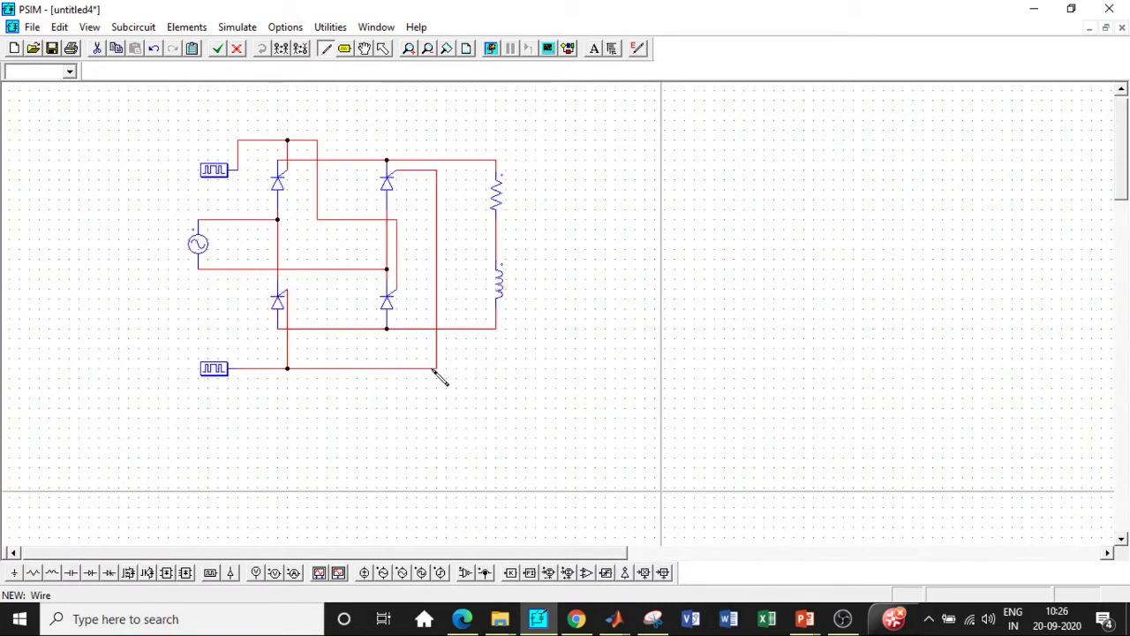
pyautogui.press('Escape')
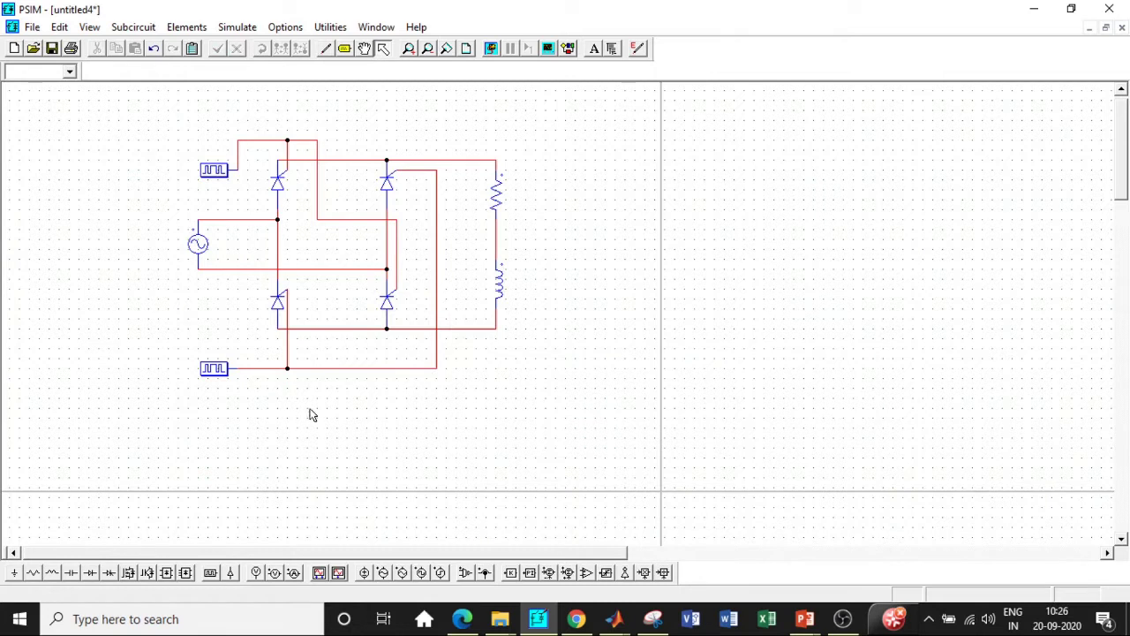
# Change the sine source's peak amplitude from 220 to 325.26.
pyautogui.doubleClick(209, 247)
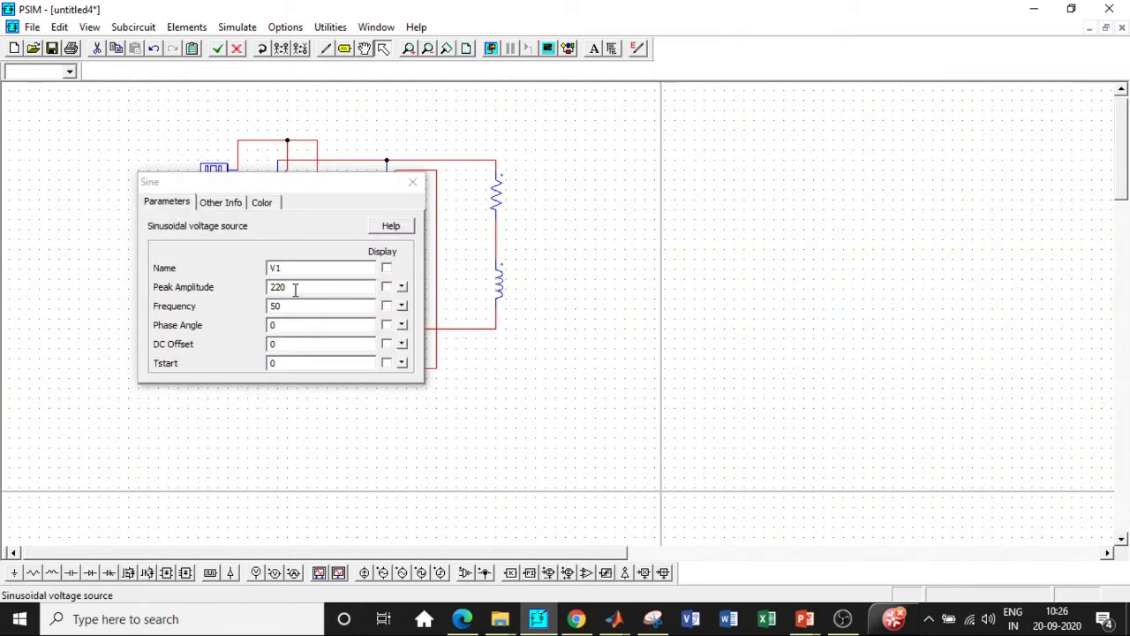
pyautogui.click(295, 288)
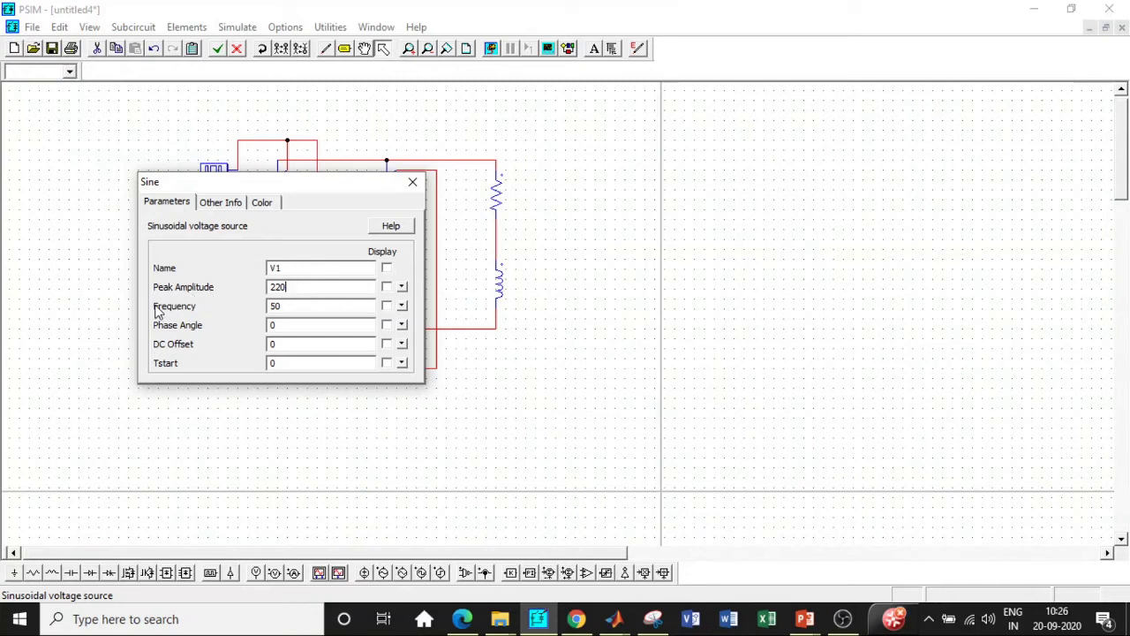
pyautogui.moveTo(279, 286); pyautogui.dragTo(262, 293)
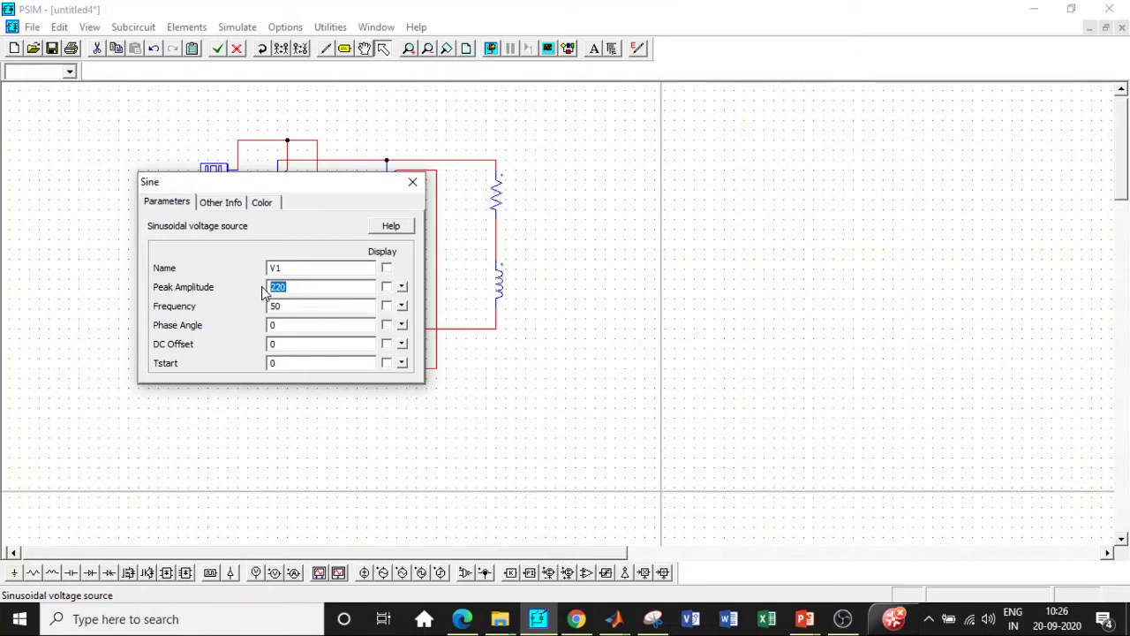
pyautogui.write('325.26')
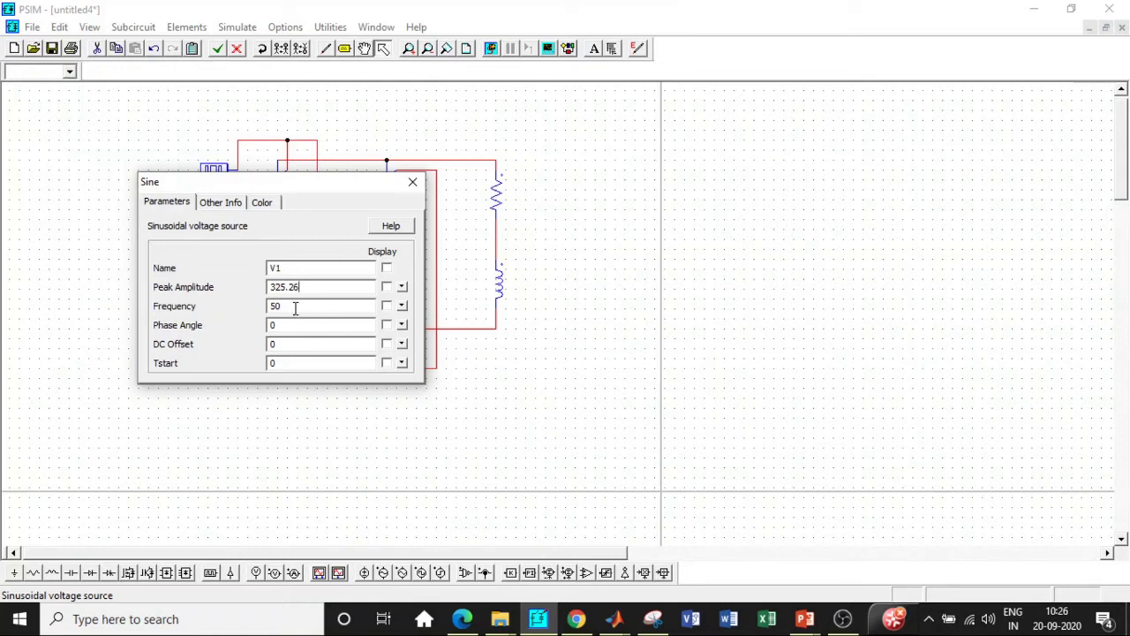
pyautogui.click(413, 182)
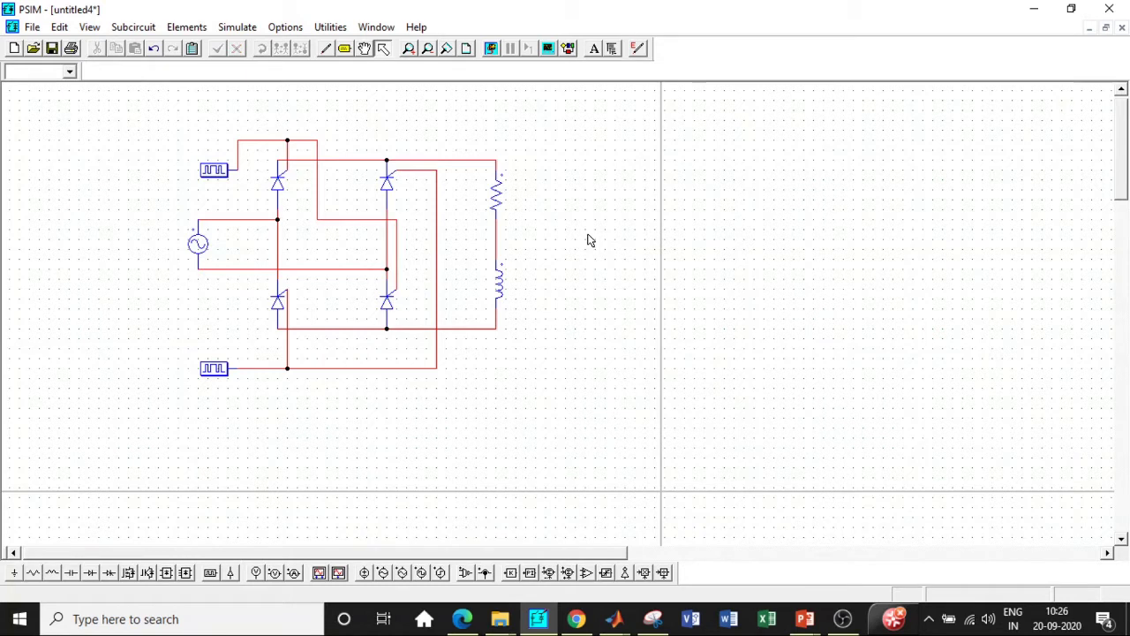
# Edit the load resistor R1's resistance value.
pyautogui.doubleClick(497, 192)
pyautogui.click(297, 285)
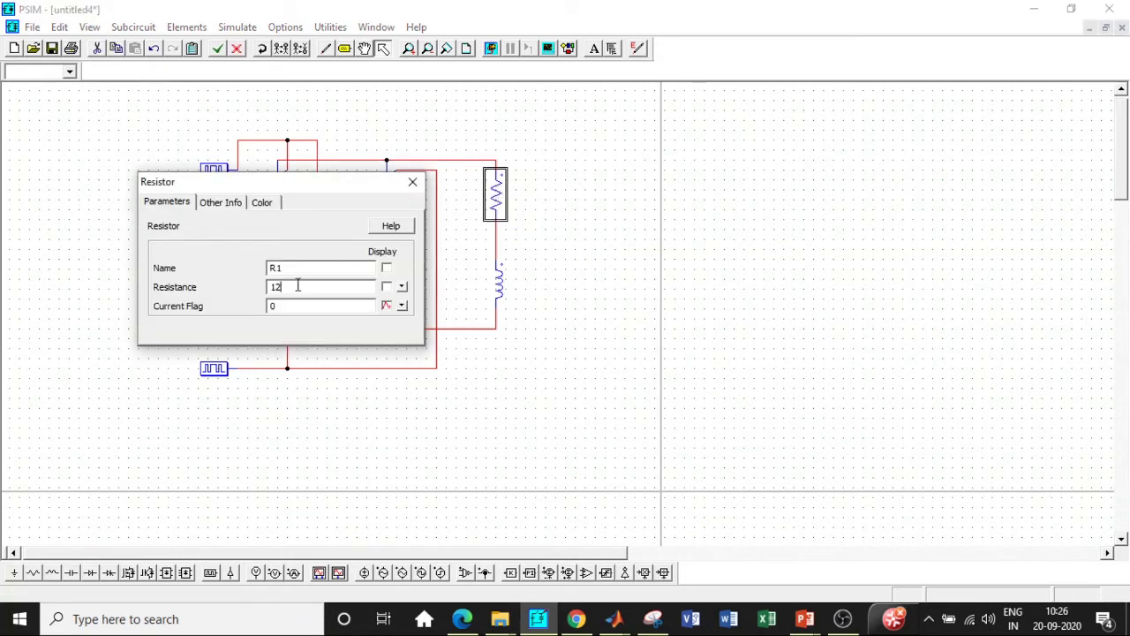
pyautogui.write('9')
pyautogui.write('0')
pyautogui.click(412, 182)
# Set the load inductor L1's inductance to 100m.
pyautogui.doubleClick(499, 281)
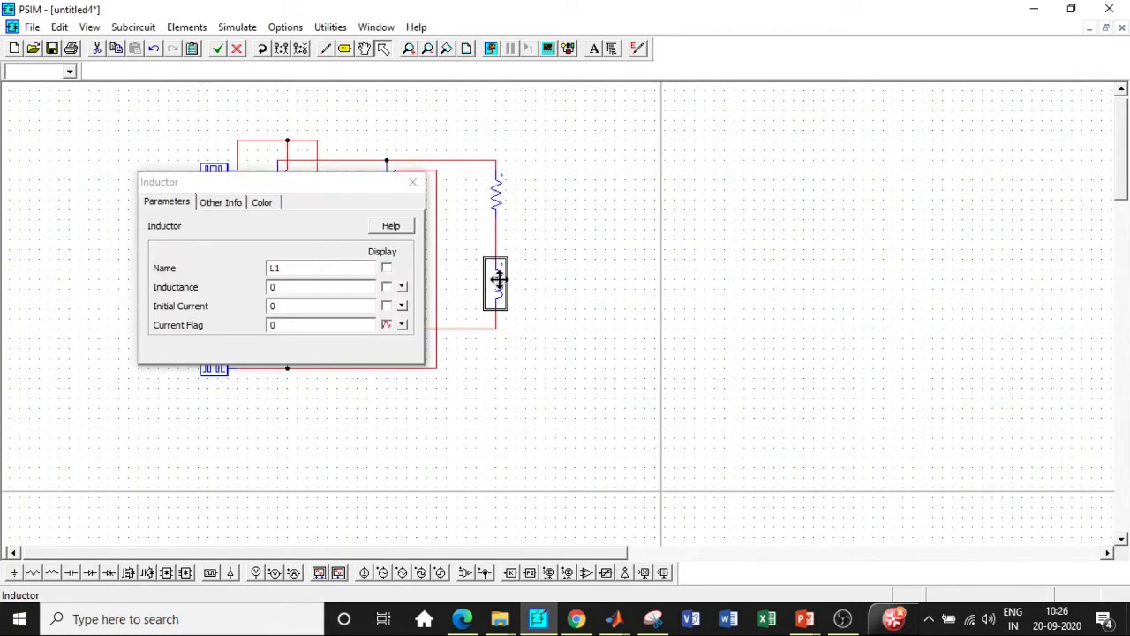
pyautogui.click(306, 286)
pyautogui.write('=1')
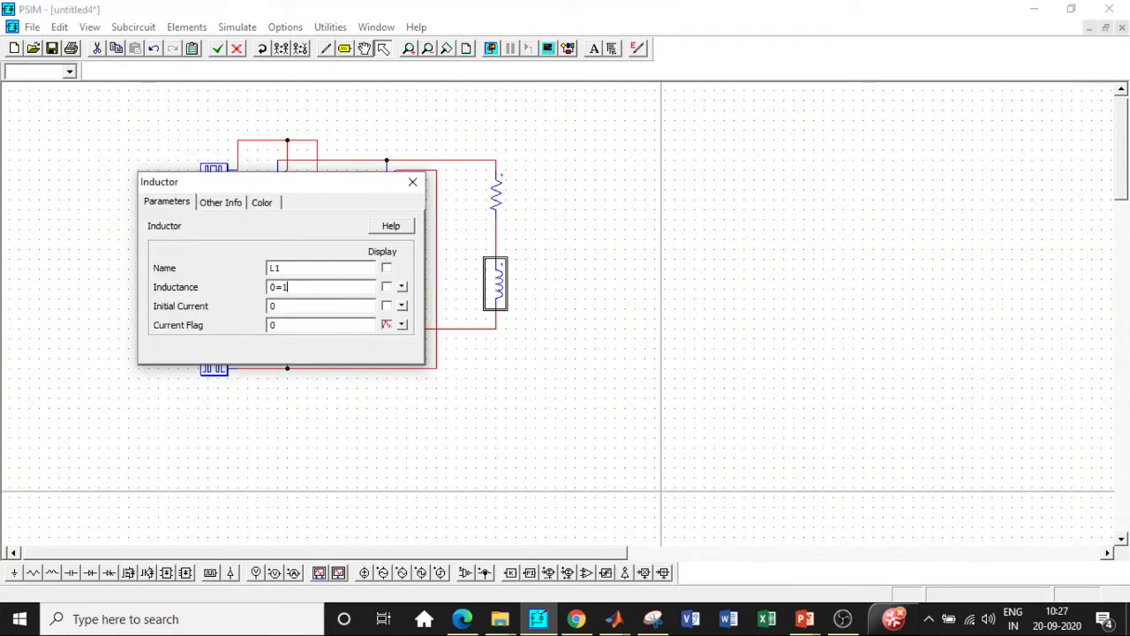
pyautogui.press('BackSpace')
pyautogui.press('BackSpace')
pyautogui.press('BackSpace')
pyautogui.click(415, 181)
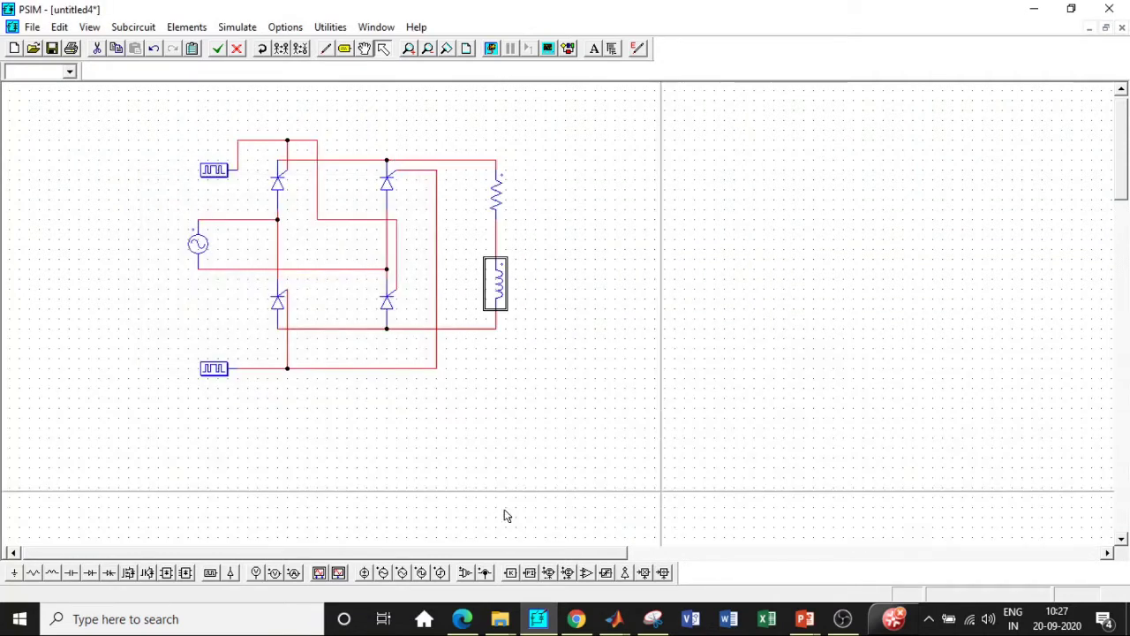
# Place one voltage probe left of the AC source and one right of the RL load, wiring each across its element.
pyautogui.click(256, 573)
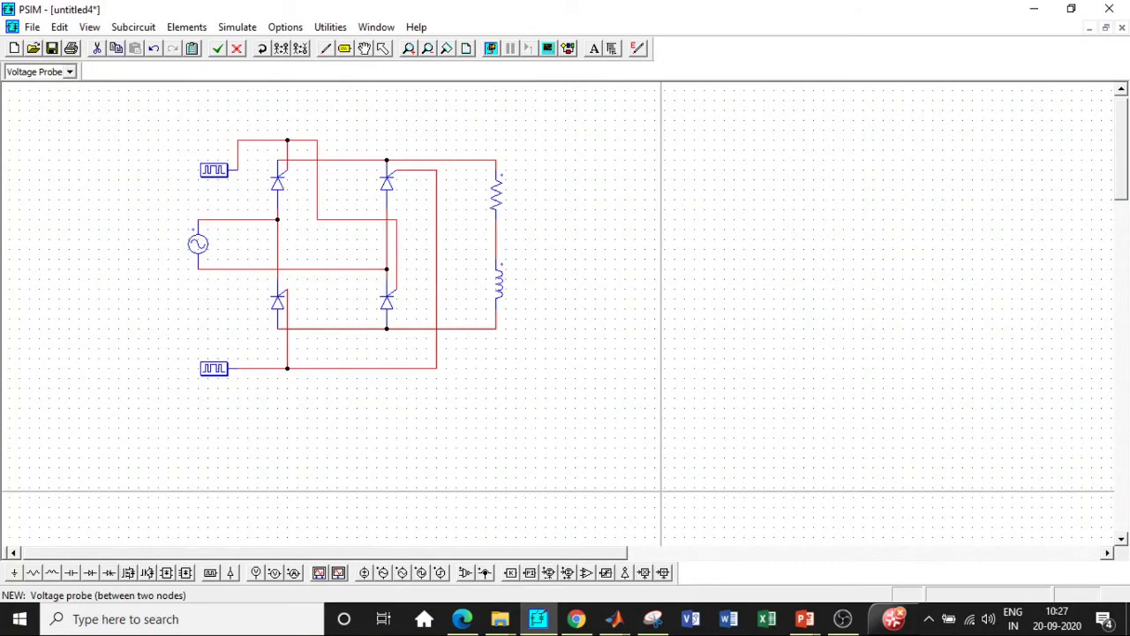
pyautogui.click(138, 249)
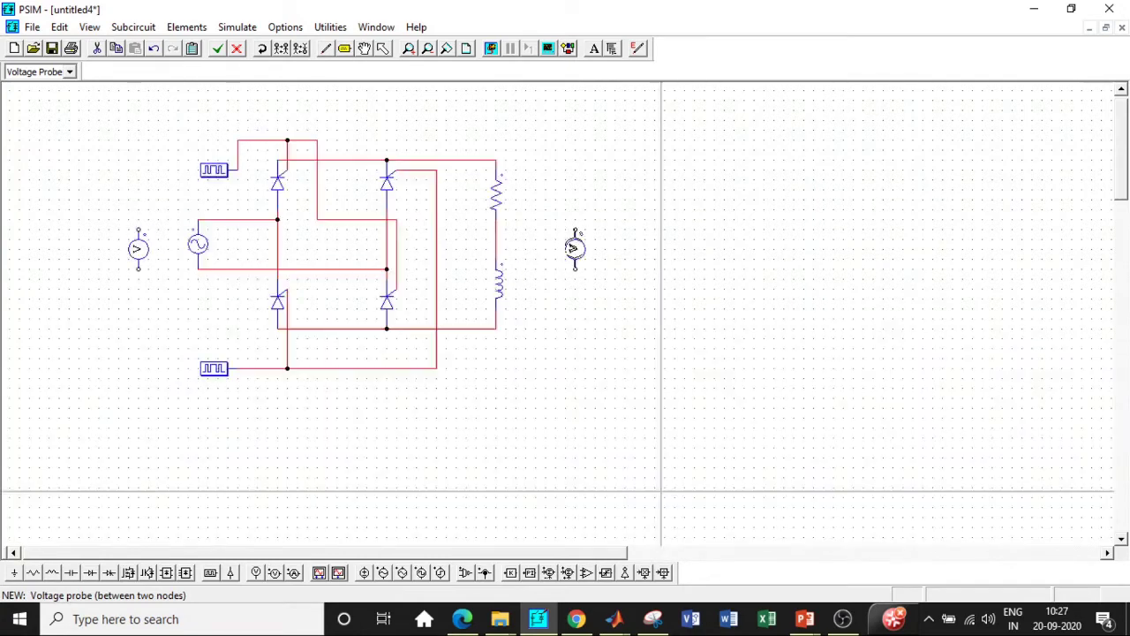
pyautogui.click(575, 249)
pyautogui.click(326, 47)
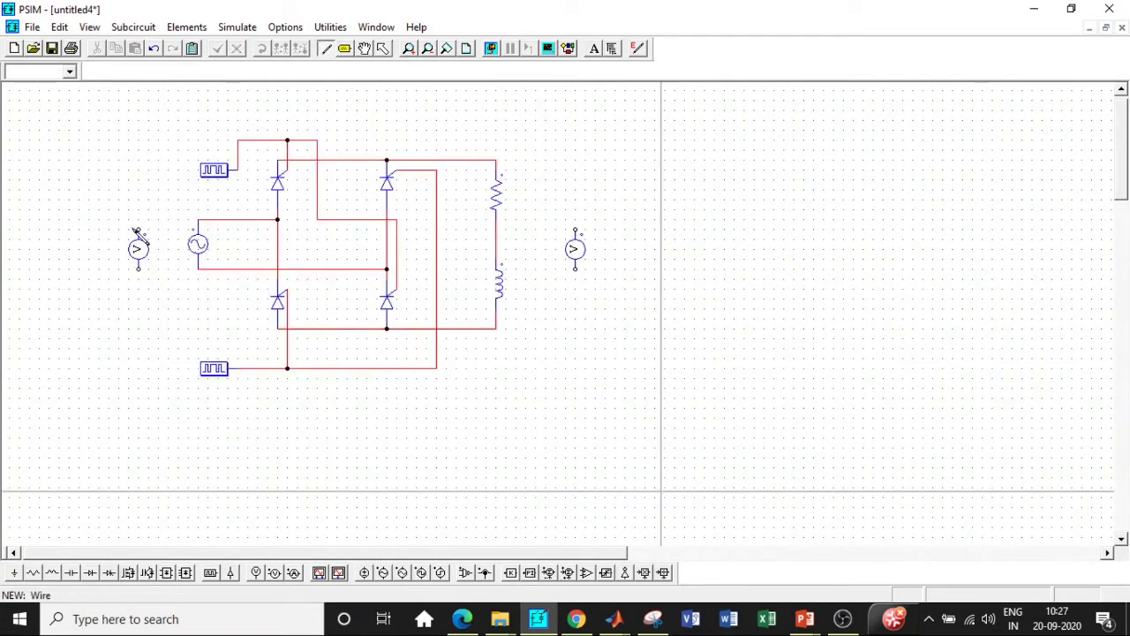
pyautogui.moveTo(139, 230); pyautogui.dragTo(198, 219)
pyautogui.moveTo(139, 268); pyautogui.dragTo(198, 268)
pyautogui.moveTo(575, 230); pyautogui.dragTo(496, 160)
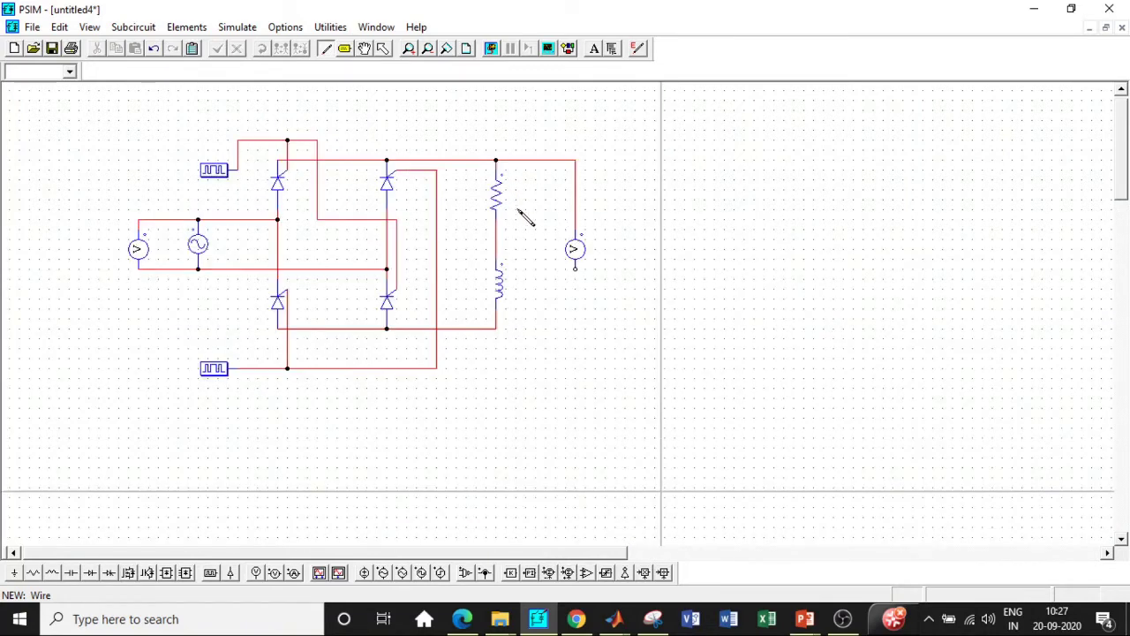
pyautogui.moveTo(576, 271); pyautogui.dragTo(499, 336)
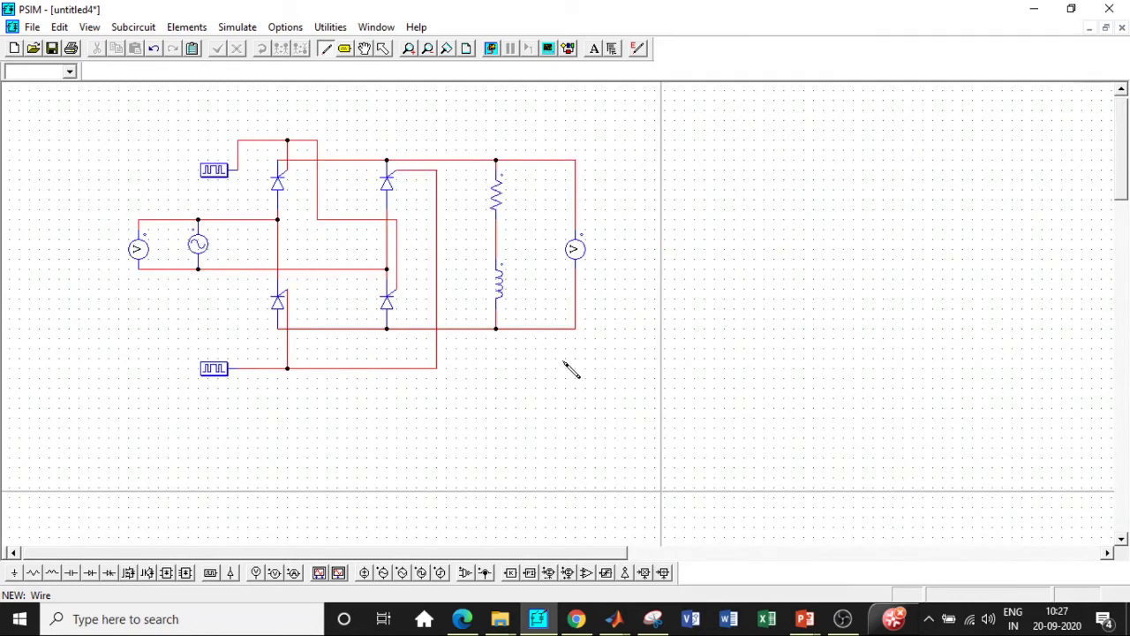
pyautogui.press('Escape')
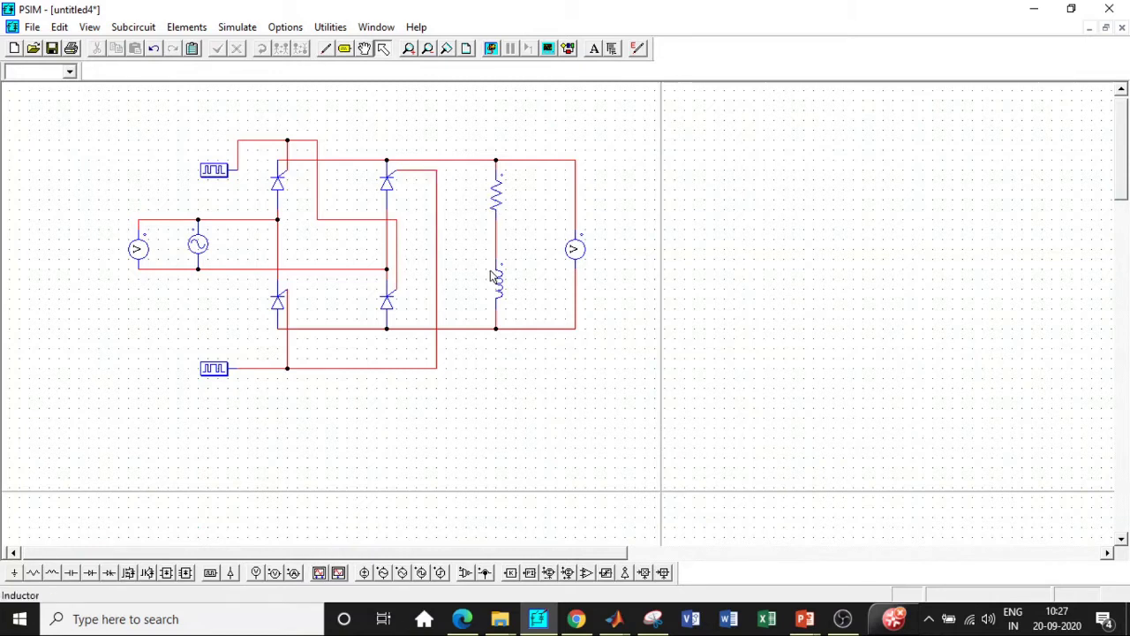
# Add a simulation control element with a total time of 0.1 s.
pyautogui.click(245, 27)
pyautogui.click(265, 46)
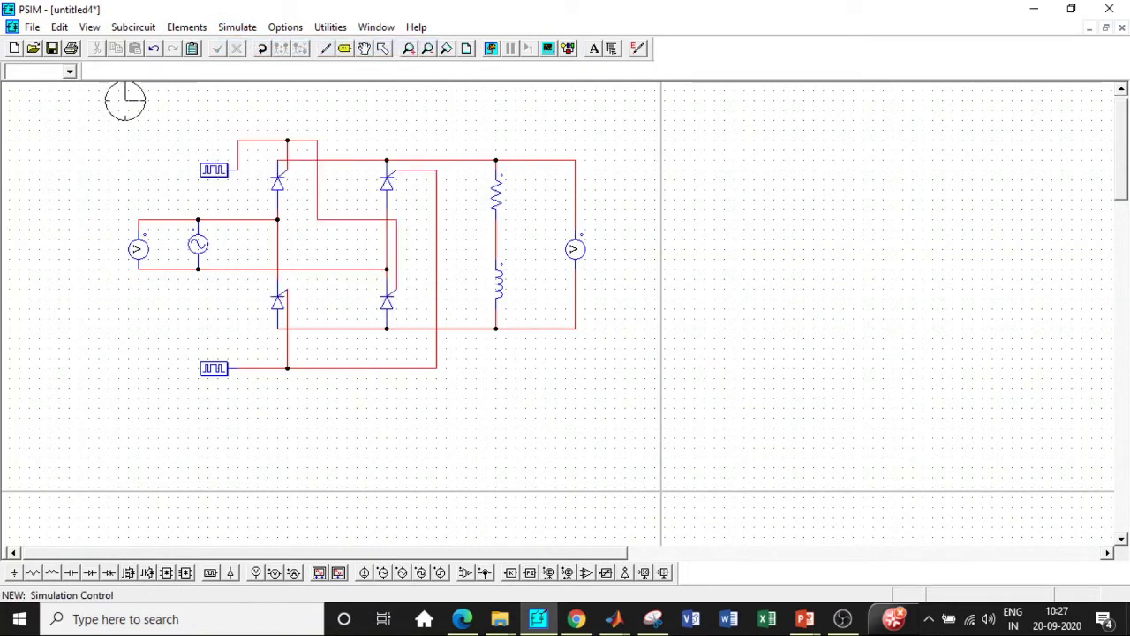
pyautogui.doubleClick(134, 128)
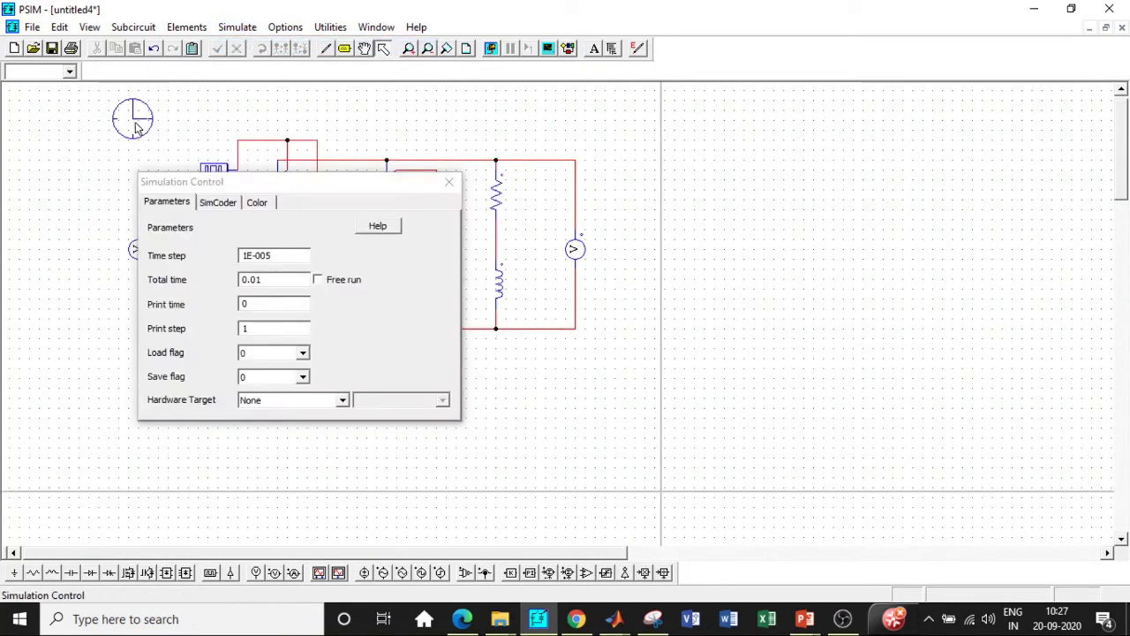
pyautogui.click(257, 279)
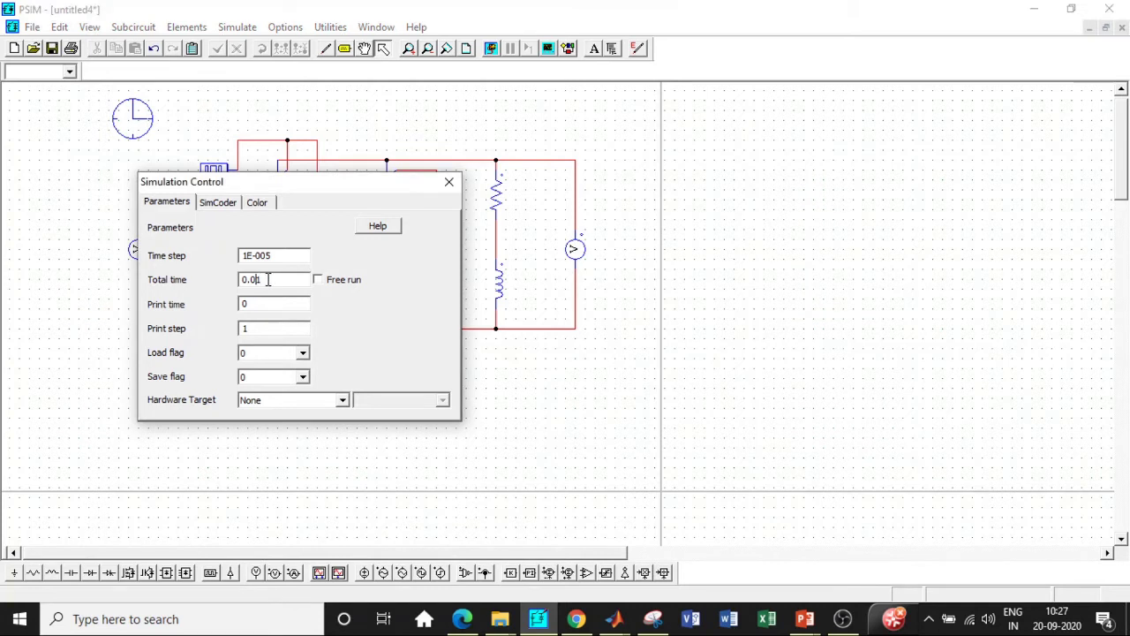
pyautogui.click(449, 182)
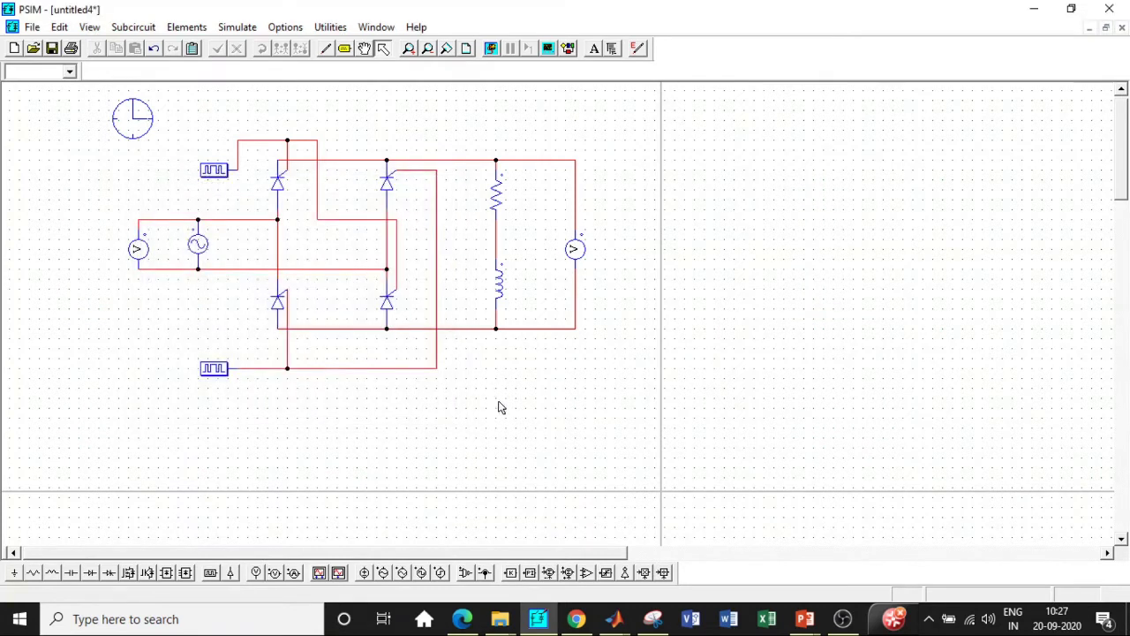
# Run the simulation and plot VP1 and VP2 in SIMVIEW.
pyautogui.click(240, 28)
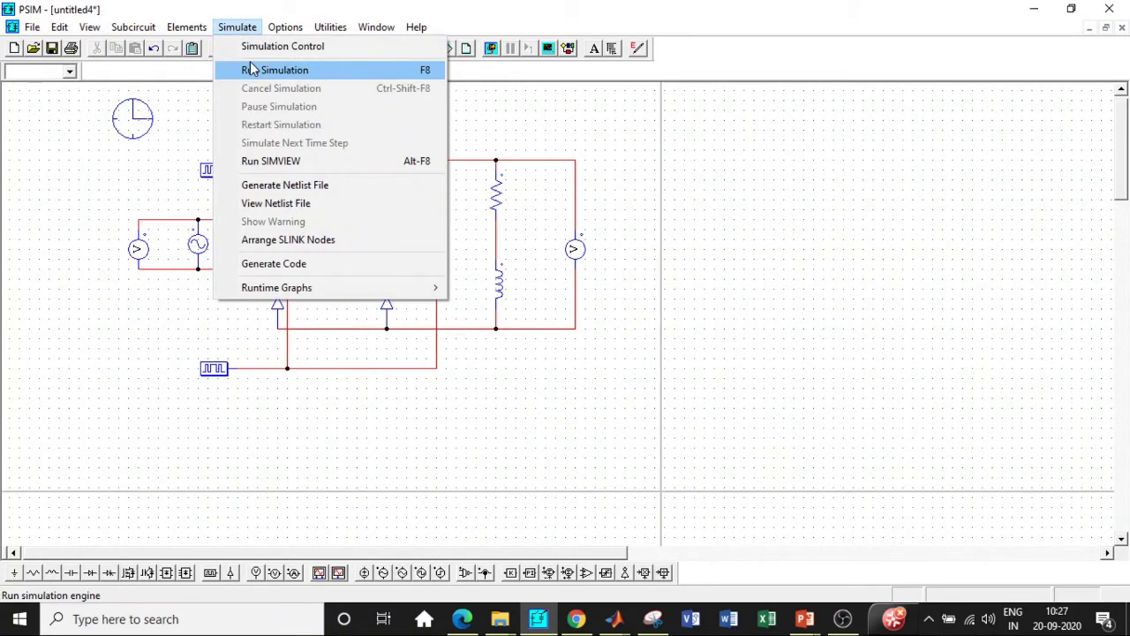
pyautogui.click(256, 70)
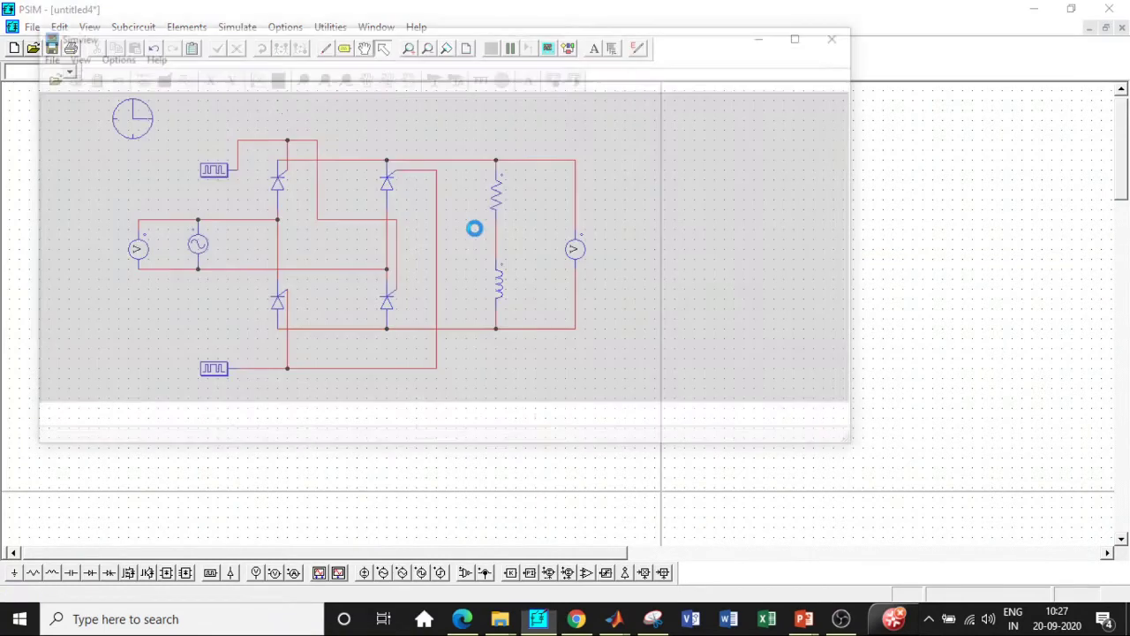
pyautogui.click(298, 158)
pyautogui.keyDown('shift'); pyautogui.click(268, 166); pyautogui.keyUp('shift')
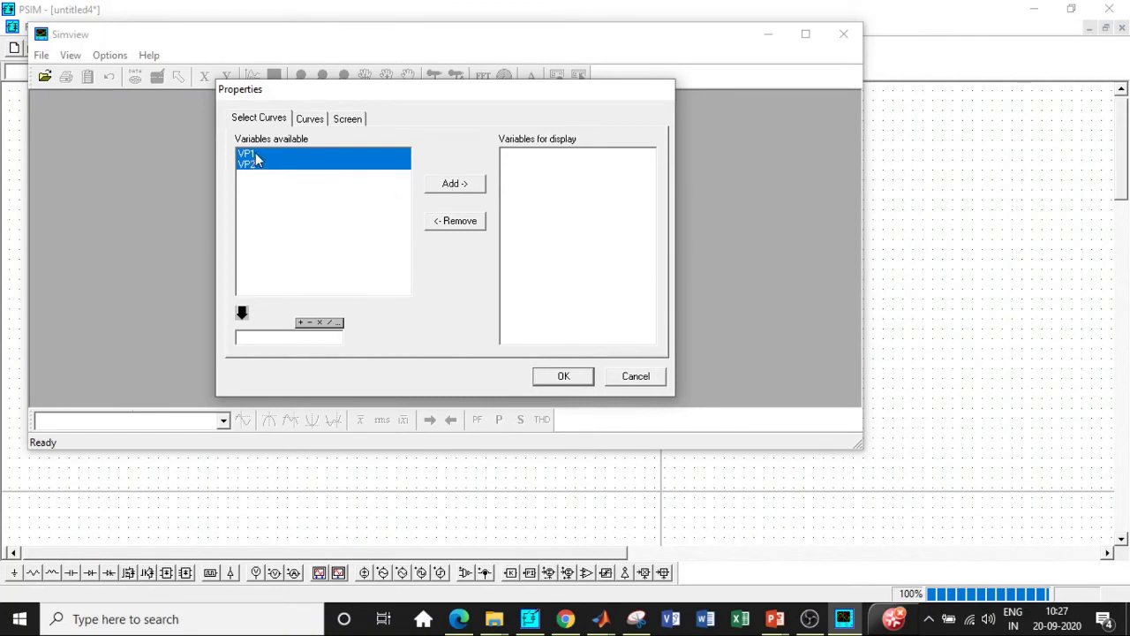
pyautogui.click(454, 184)
pyautogui.click(564, 377)
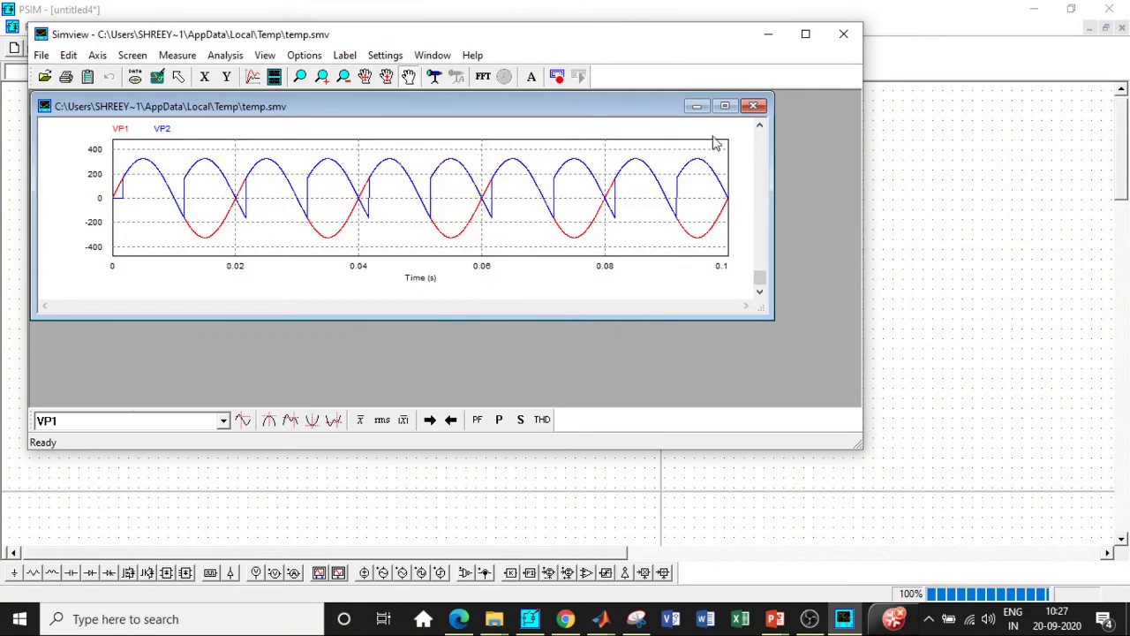
pyautogui.click(724, 106)
# Maximize the SIMVIEW window so the VP1 and VP2 waveforms fill the screen.
pyautogui.click(806, 34)
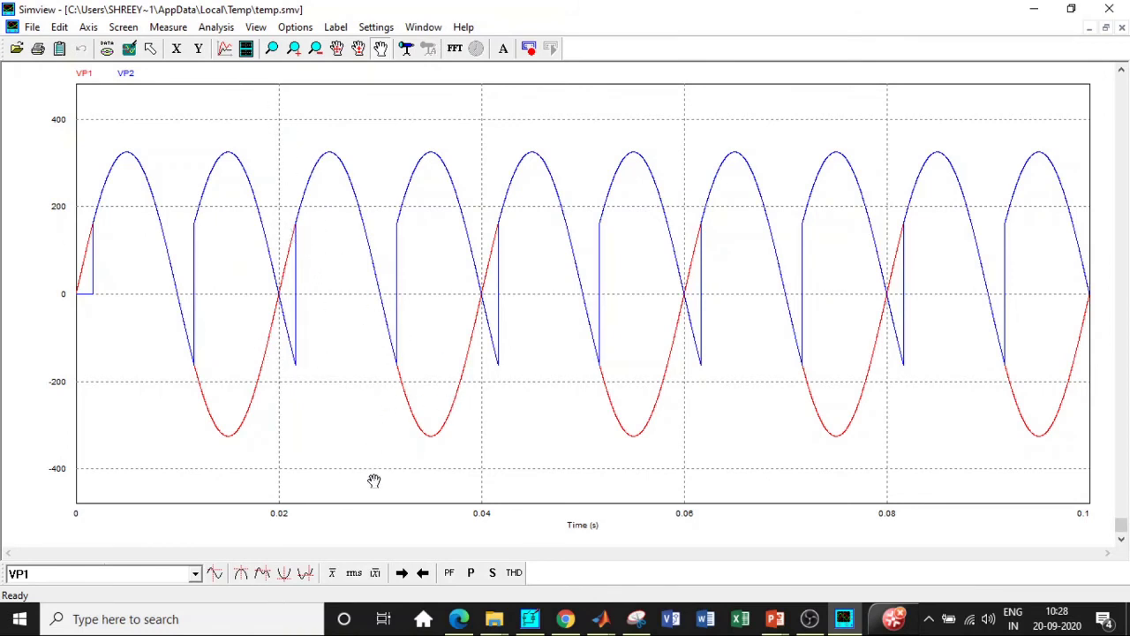
# Show RMS and then average values of VP1 and VP2, with VP2 averaging about 180.76 V.
pyautogui.click(354, 574)
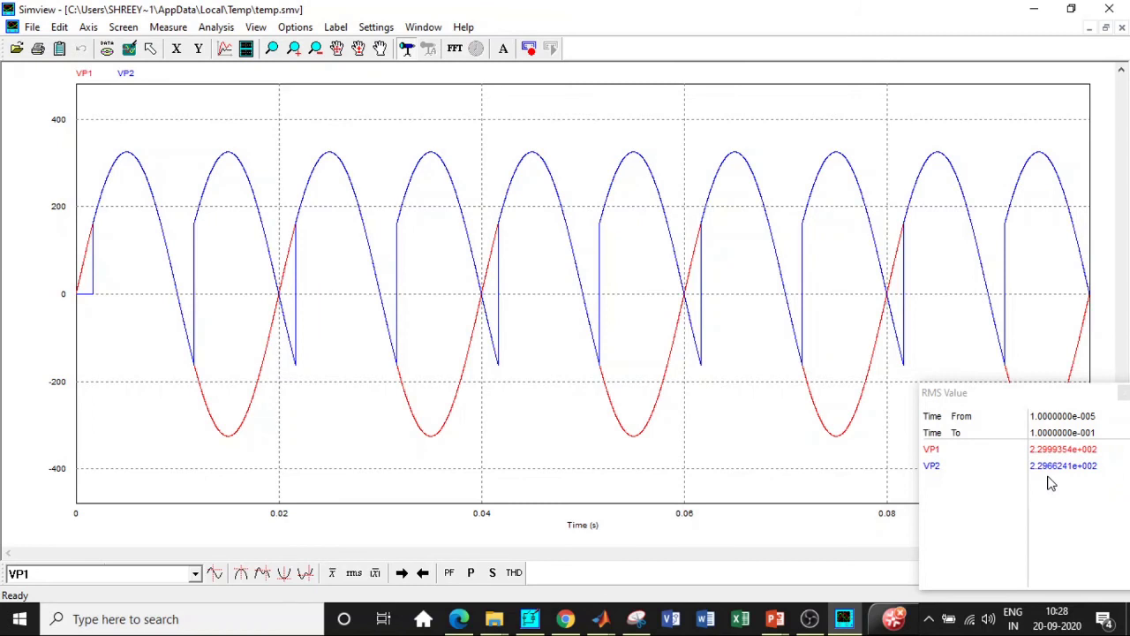
pyautogui.click(335, 573)
pyautogui.click(1110, 11)
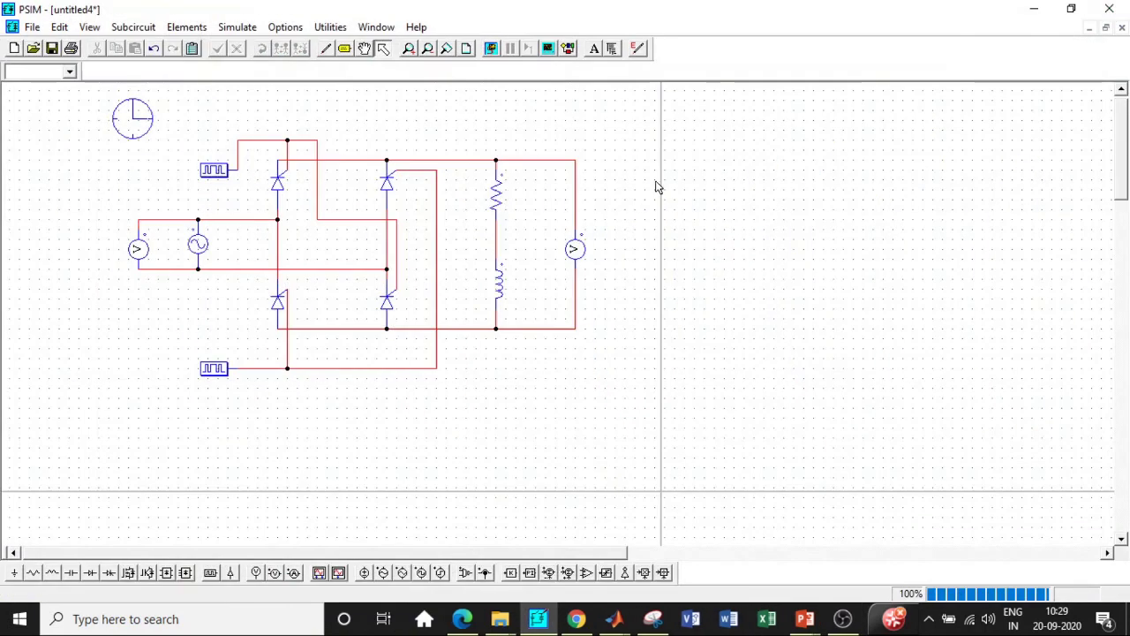